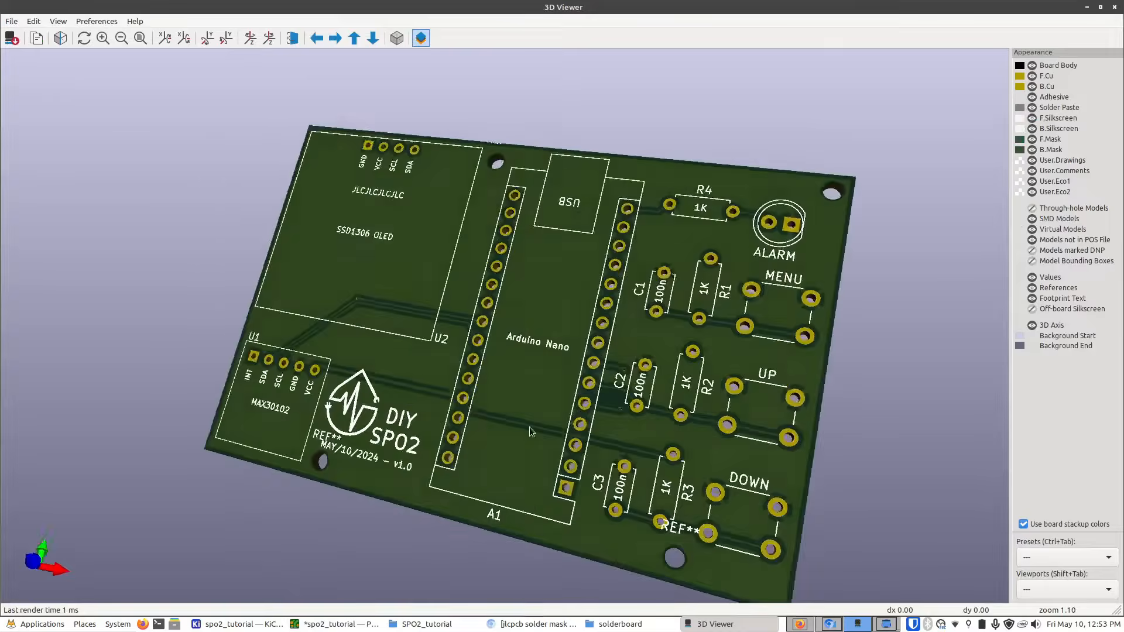
Close the 3D viewer and place the battery symbol BT1 in the schematic, above and to the left of the Arduino
click(1116, 8)
scroll(518, 299, down, 1)
key(b)
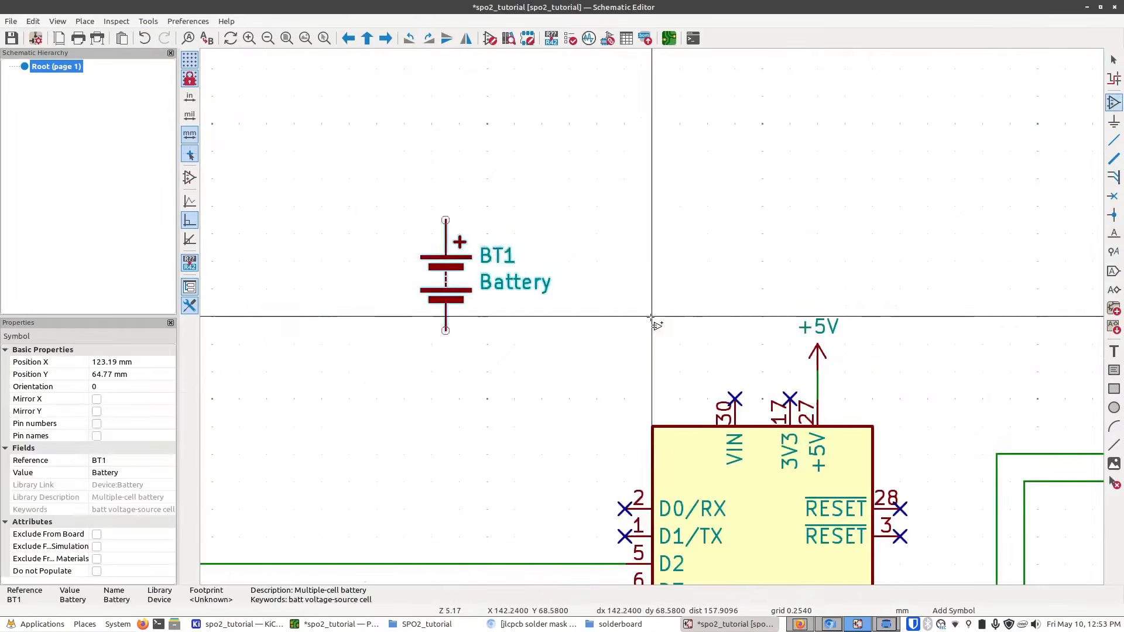
key(Escape)
key(m)
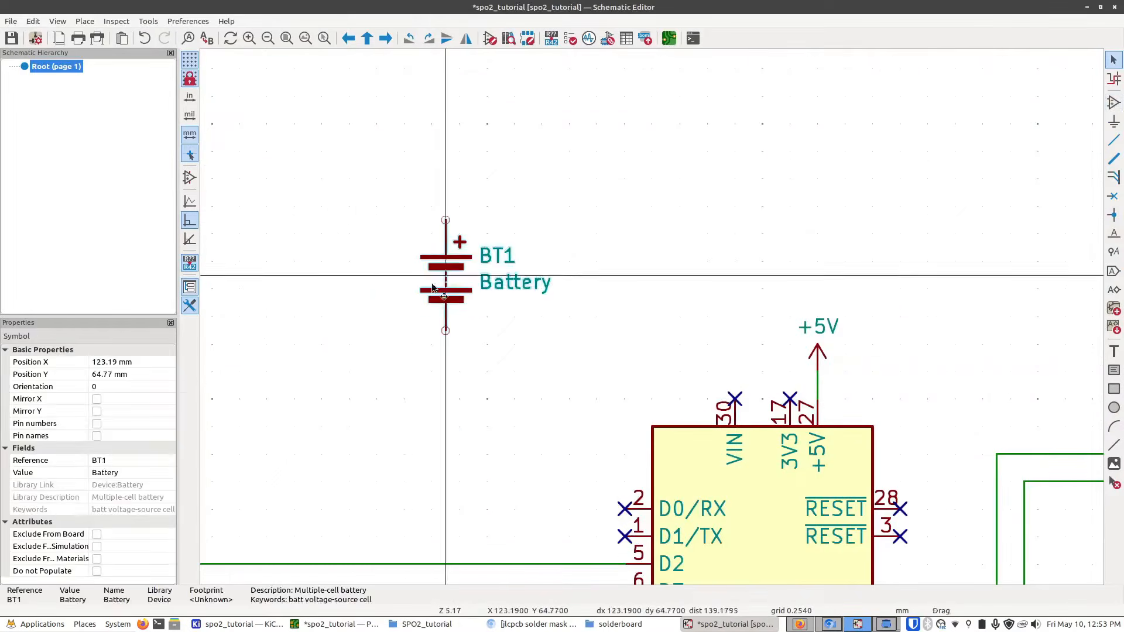
click(391, 317)
Place a GND power symbol just below the negative terminal of battery BT1 in the schematic
click(1114, 122)
text(bat)
key(Escape)
key(ctrl+z)
key(ctrl+z)
click(1113, 102)
click(755, 454)
click(388, 351)
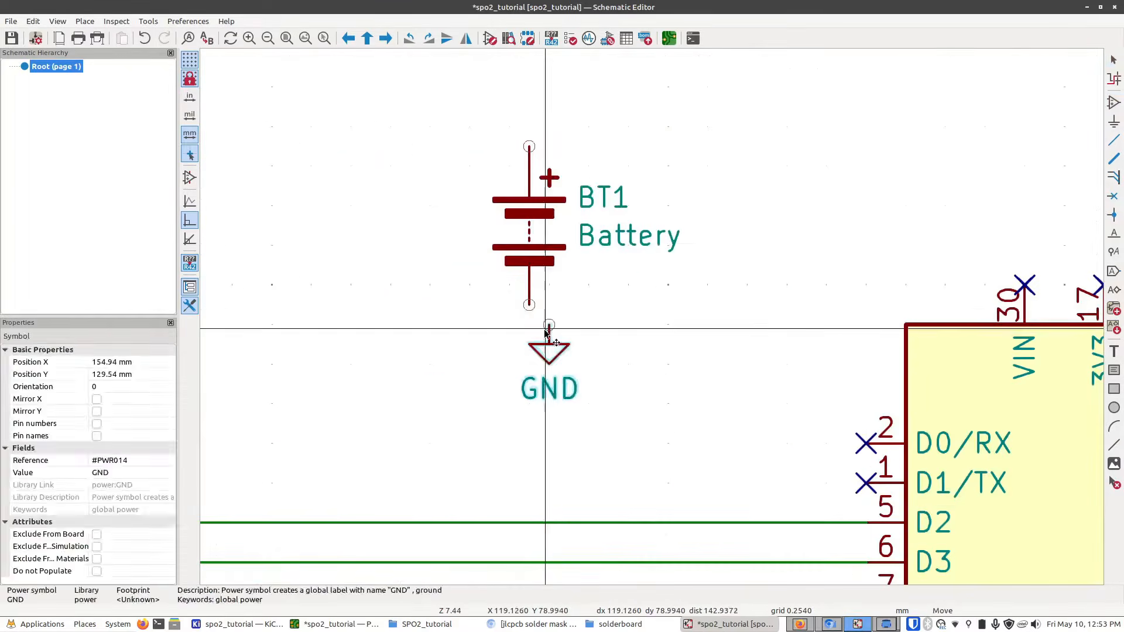
click(528, 342)
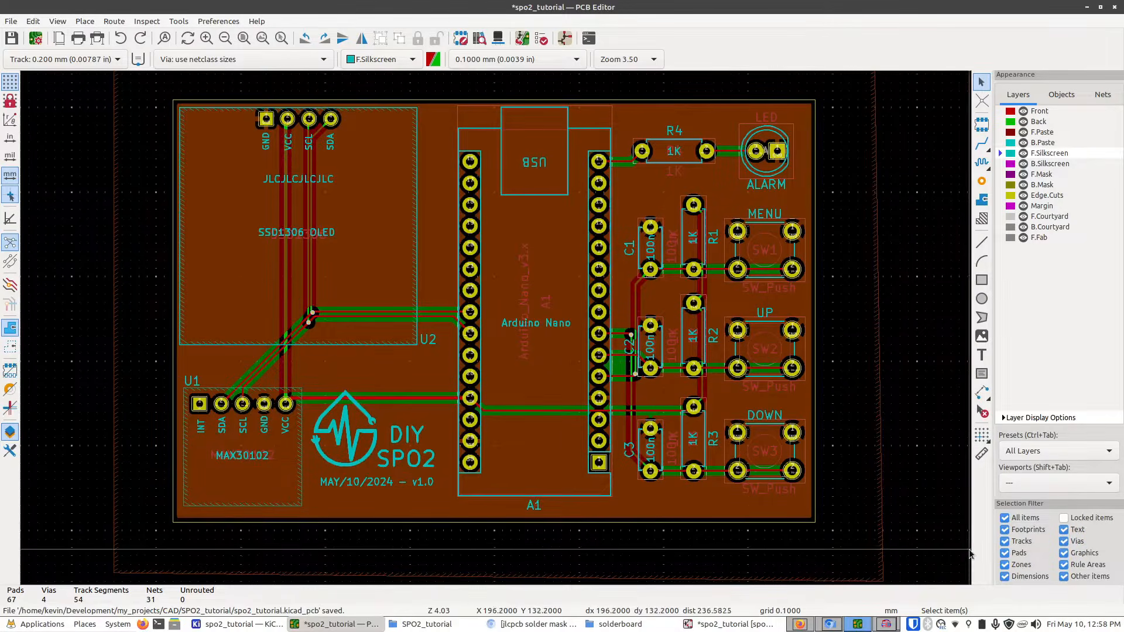
Save the spo2_tutorial board in the PCB Editor and open the Plot dialog
click(15, 38)
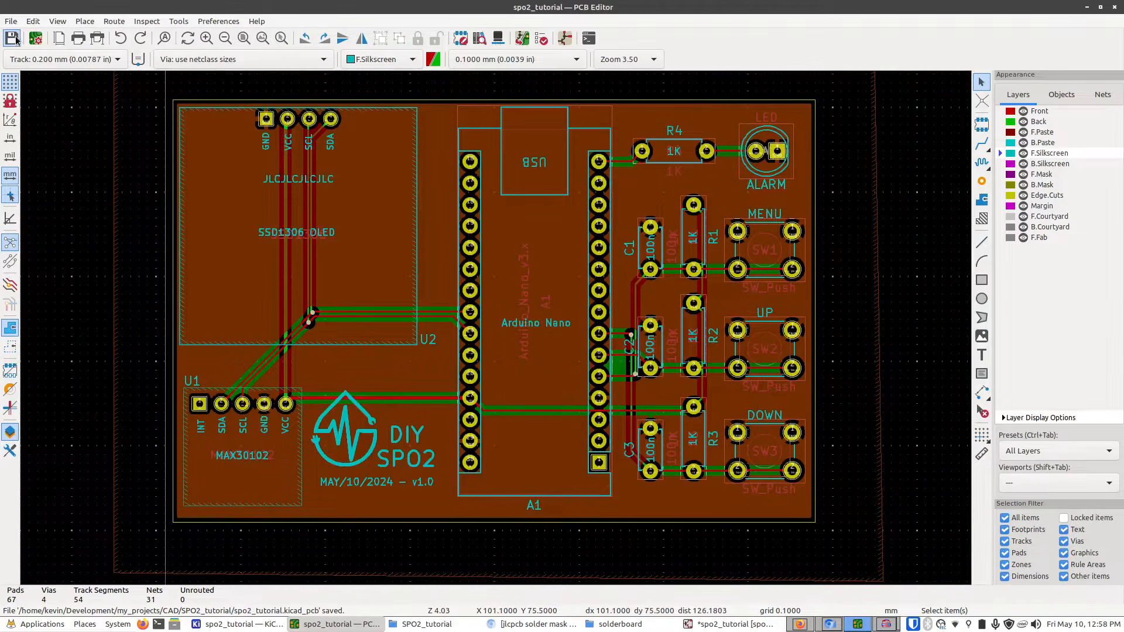
click(11, 22)
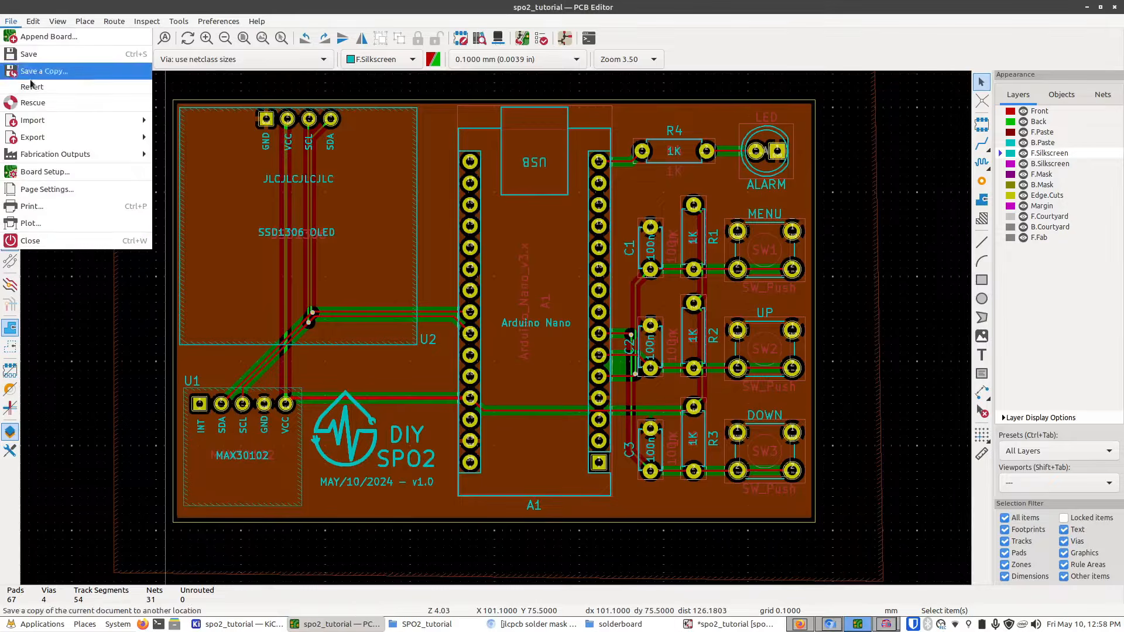
click(31, 222)
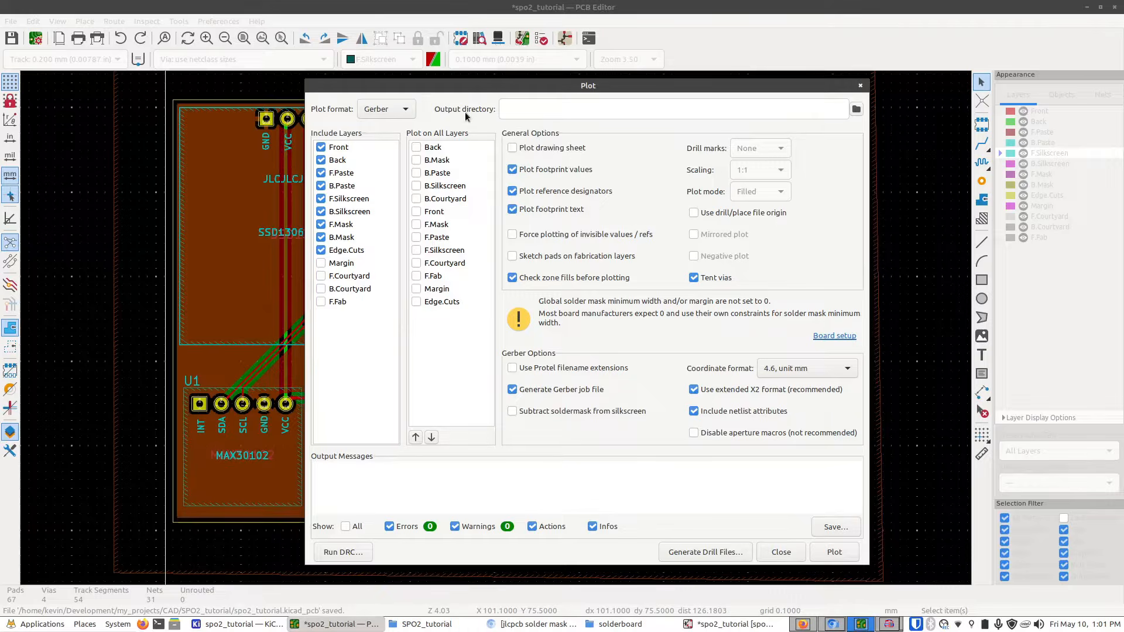
Create a folder named gerbers inside SPO2_tutorial and set it as the plot output directory with a relative path
click(857, 110)
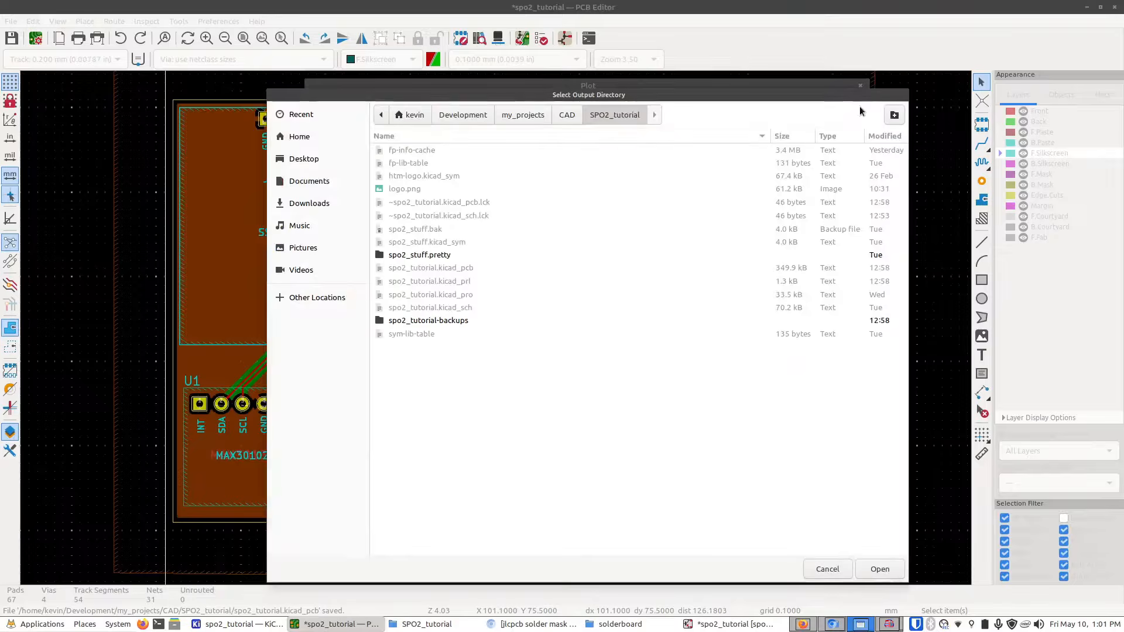
click(895, 116)
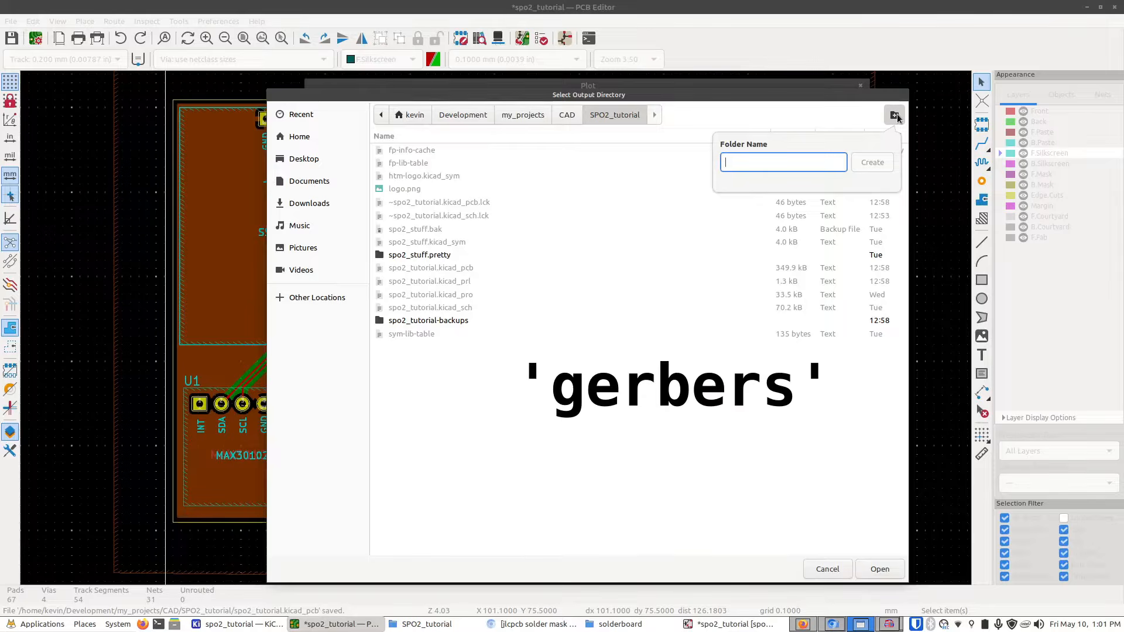
text(gerbers)
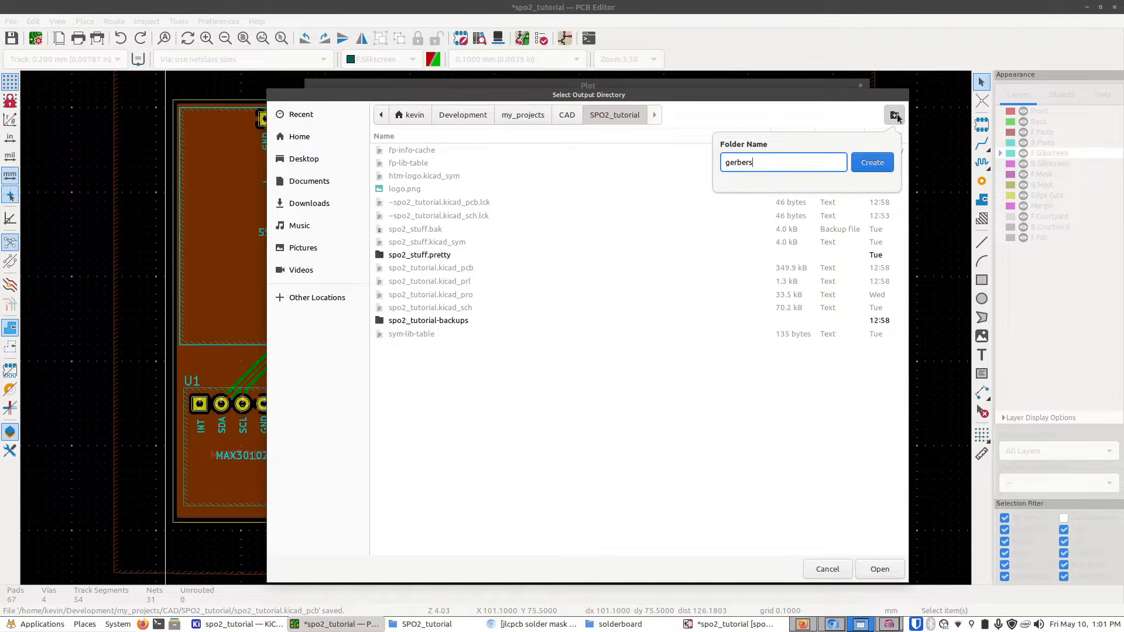
click(881, 162)
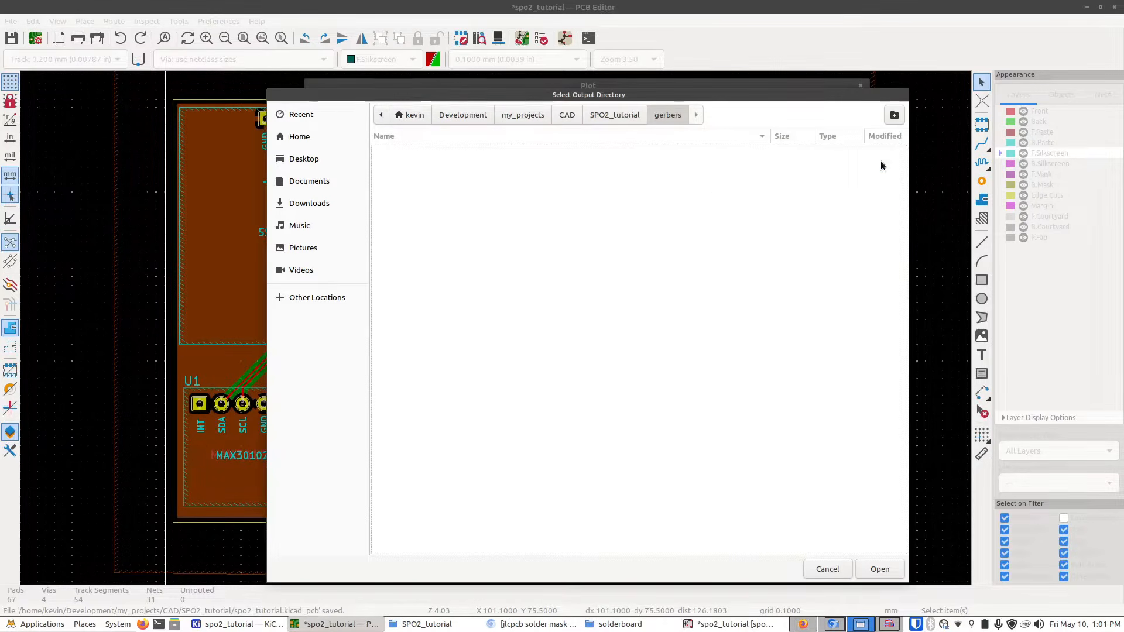
click(881, 568)
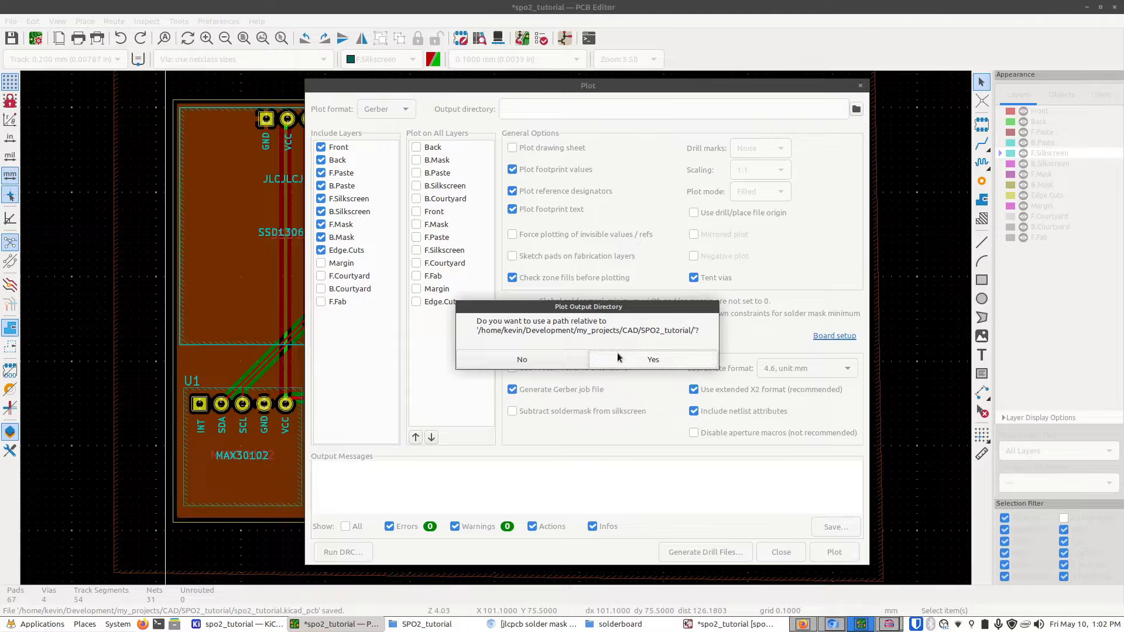
click(618, 359)
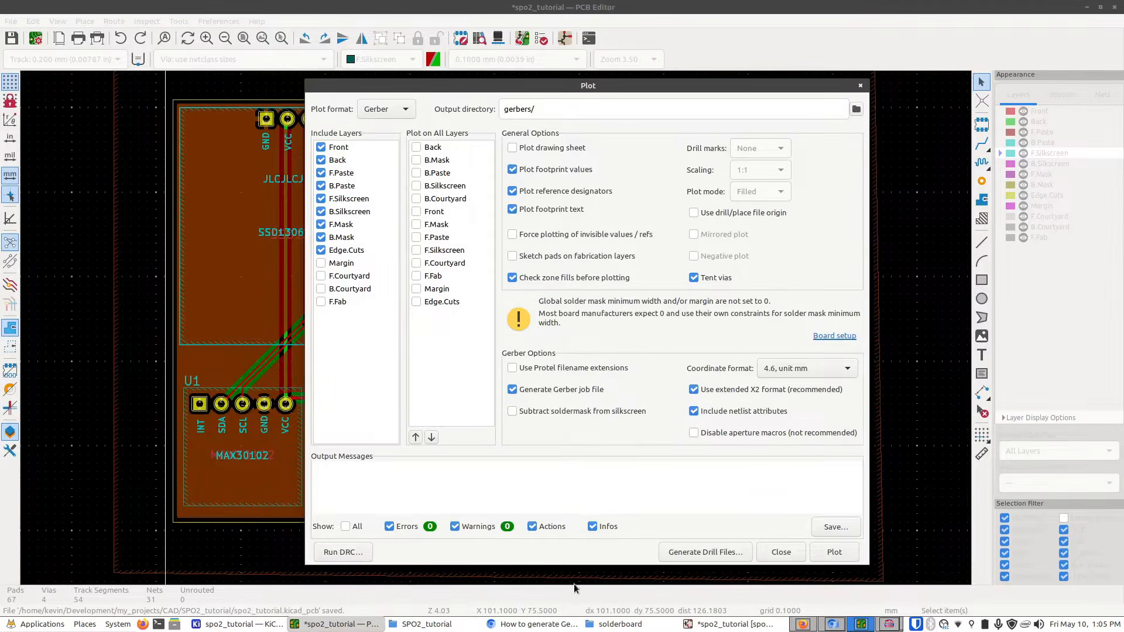
Switch to Chromium and read the plot and drill file settings in JLCPCB's KiCad 7 Gerber guide
click(556, 622)
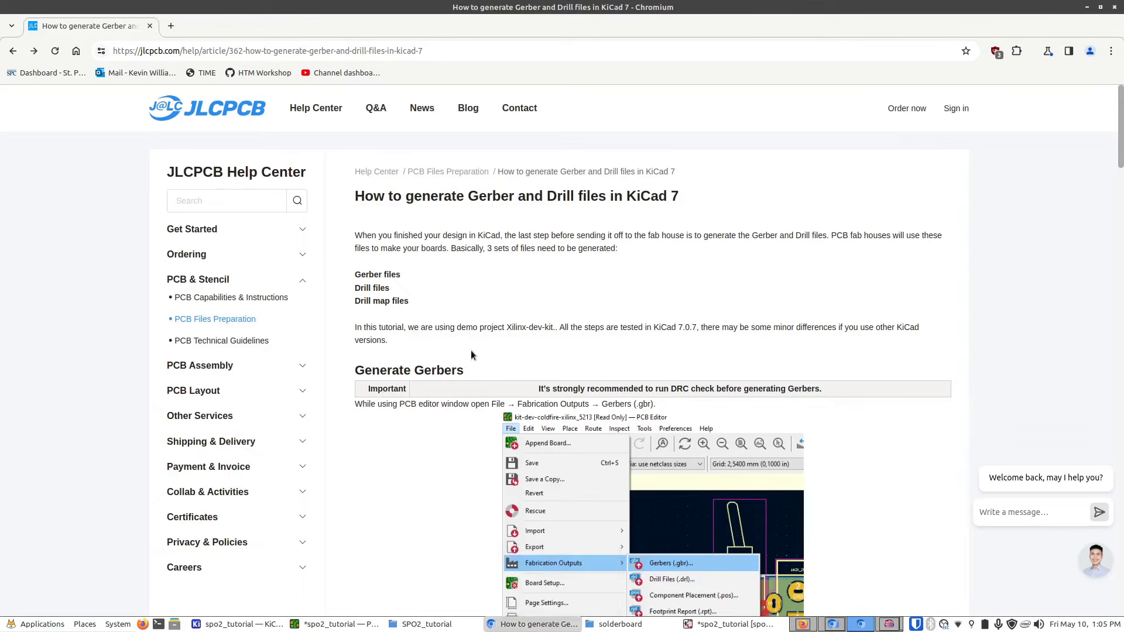
scroll(488, 287, down, 15)
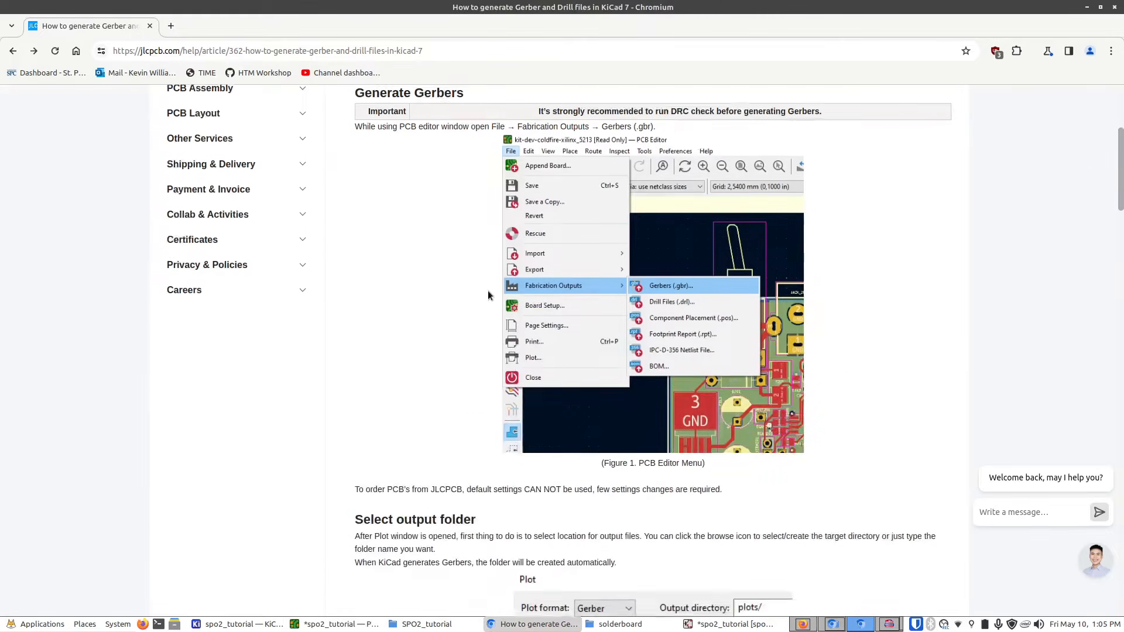
scroll(487, 290, down, 10)
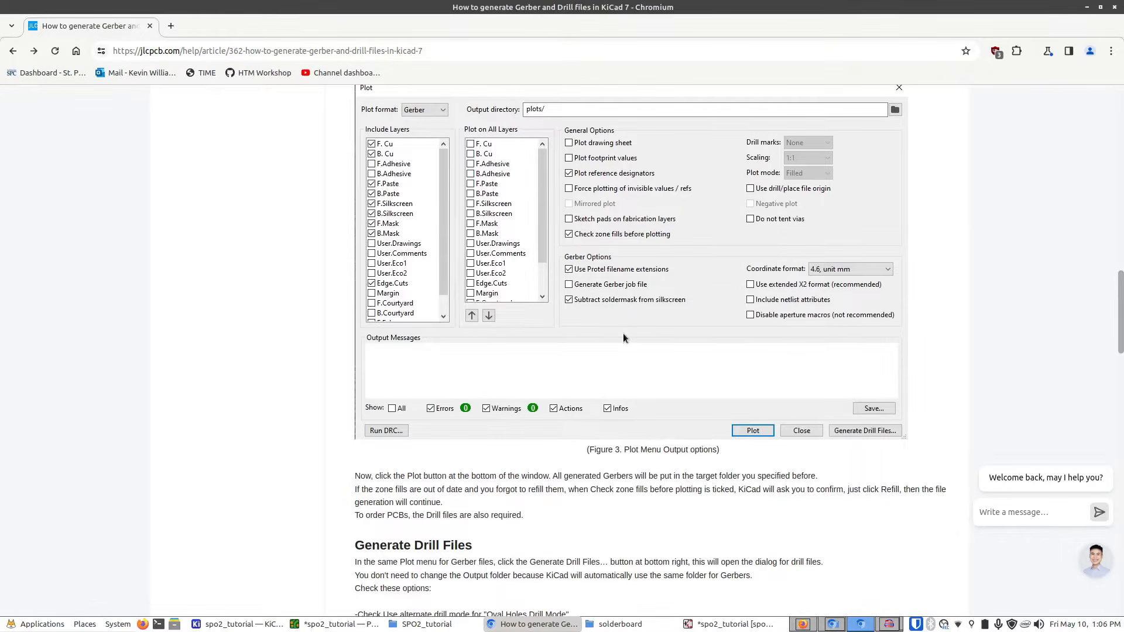
scroll(622, 333, up, 3)
scroll(528, 305, down, 12)
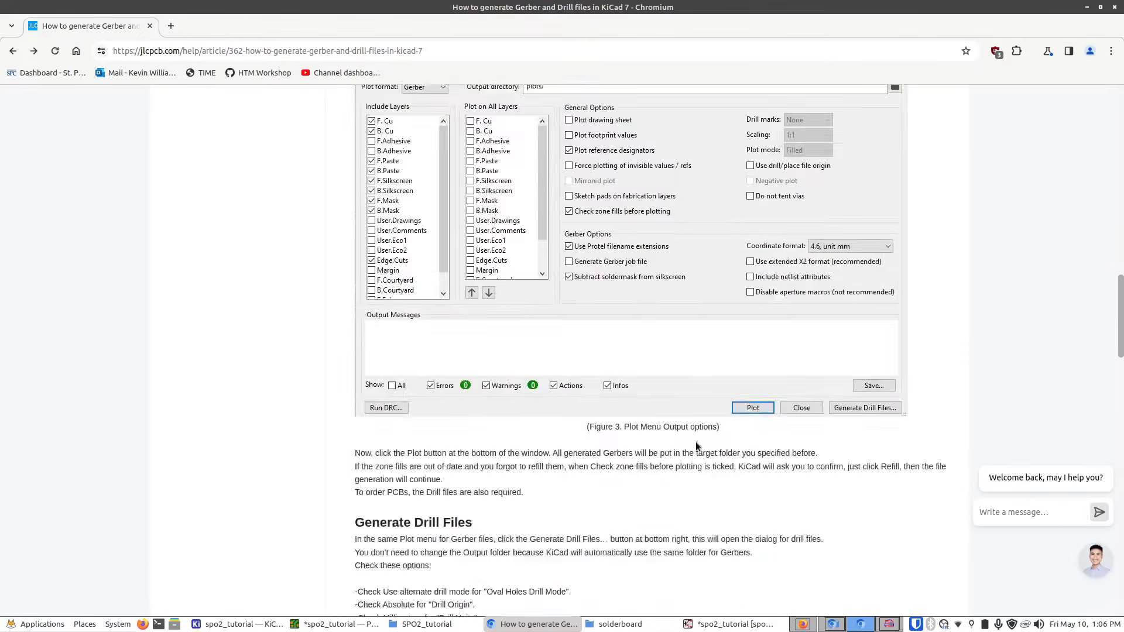
scroll(528, 306, down, 2)
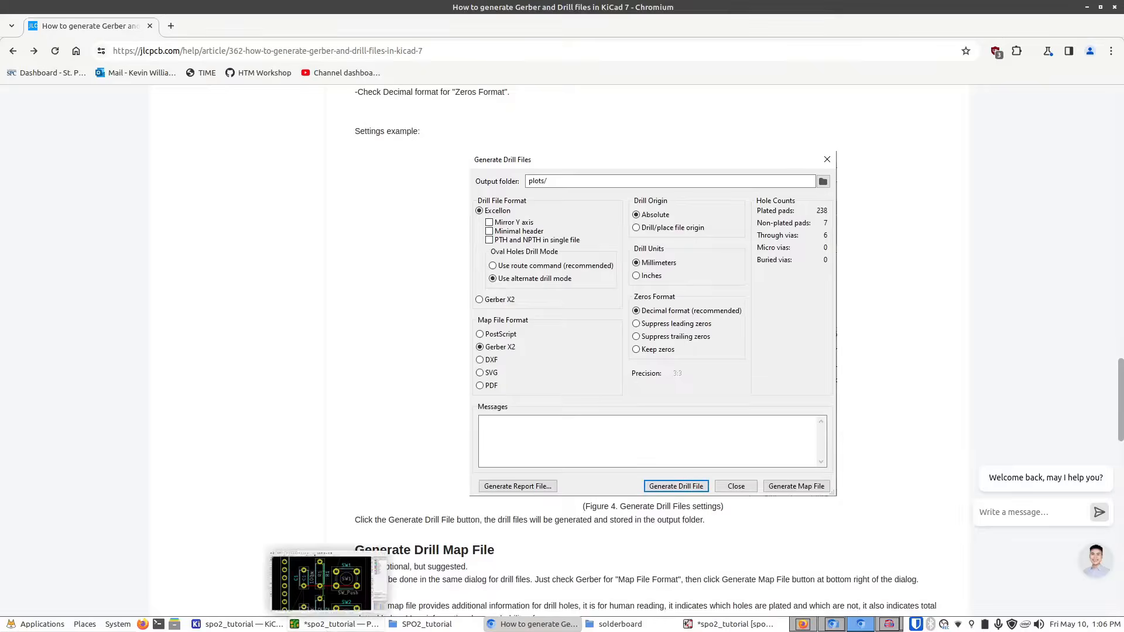
Return to the PCB Editor and generate the Excellon drill files and Gerber X2 map files in gerbers/, comparing the settings with JLCPCB's example
click(328, 624)
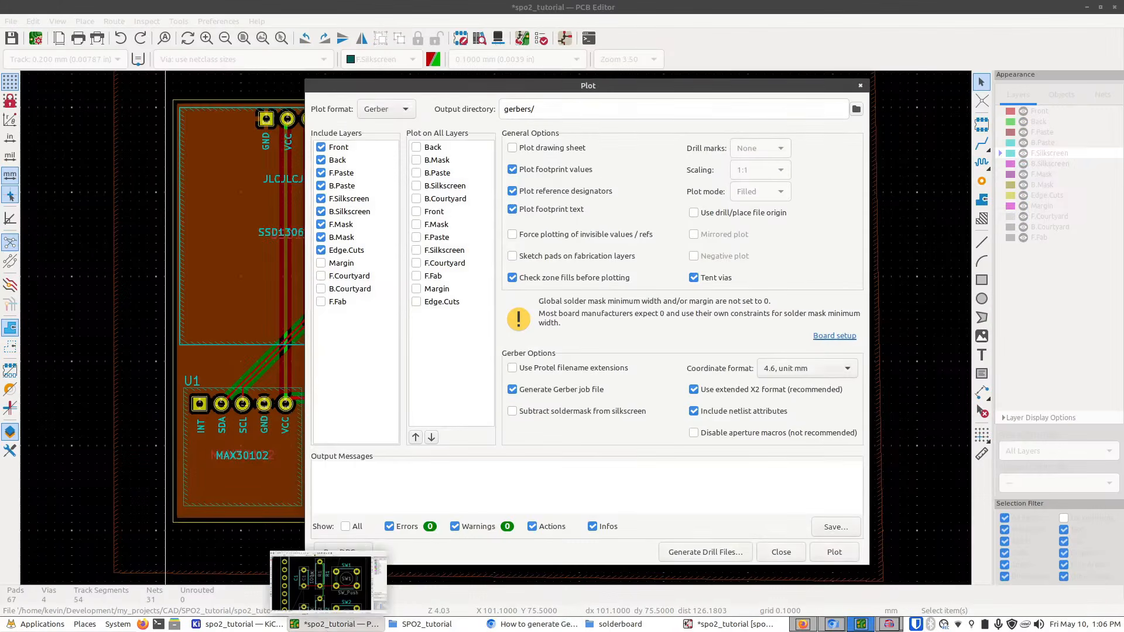
click(702, 553)
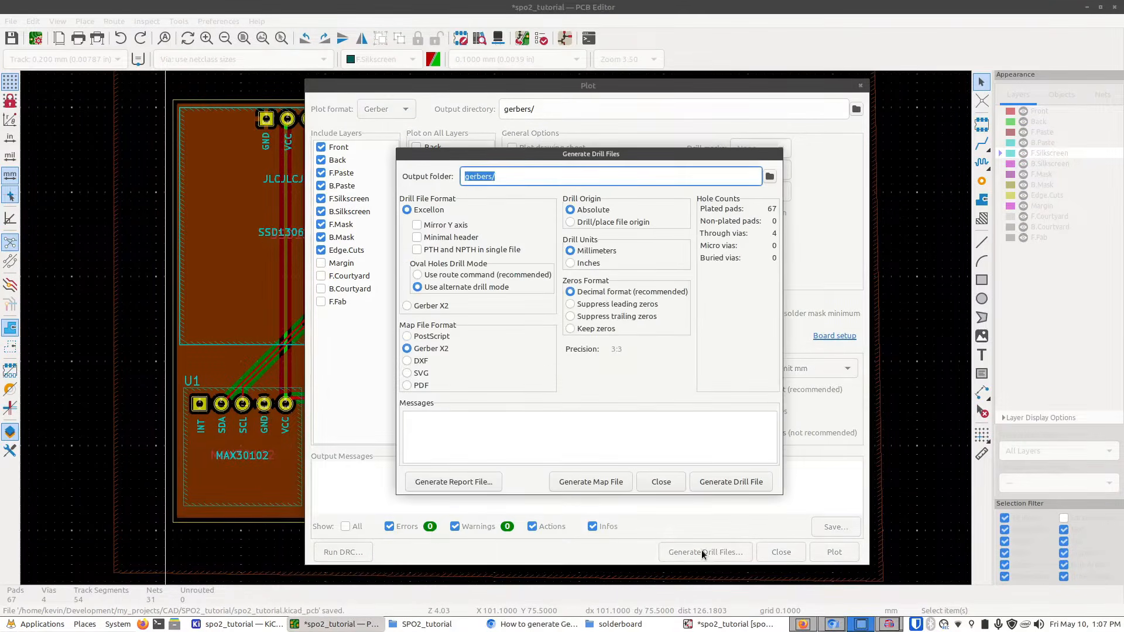
click(503, 624)
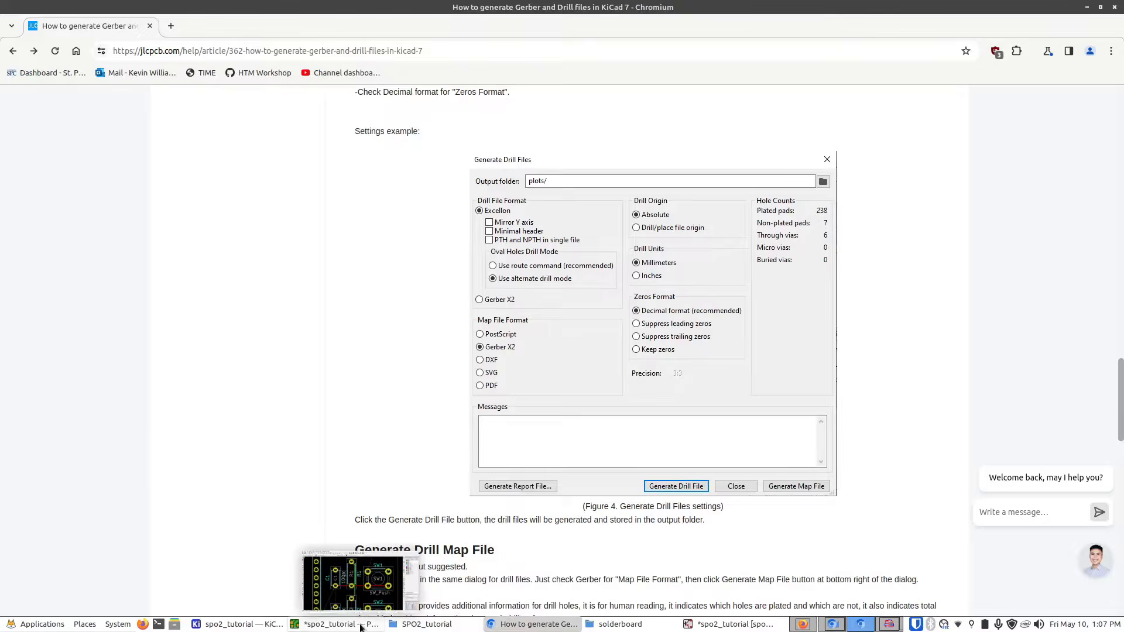
click(337, 624)
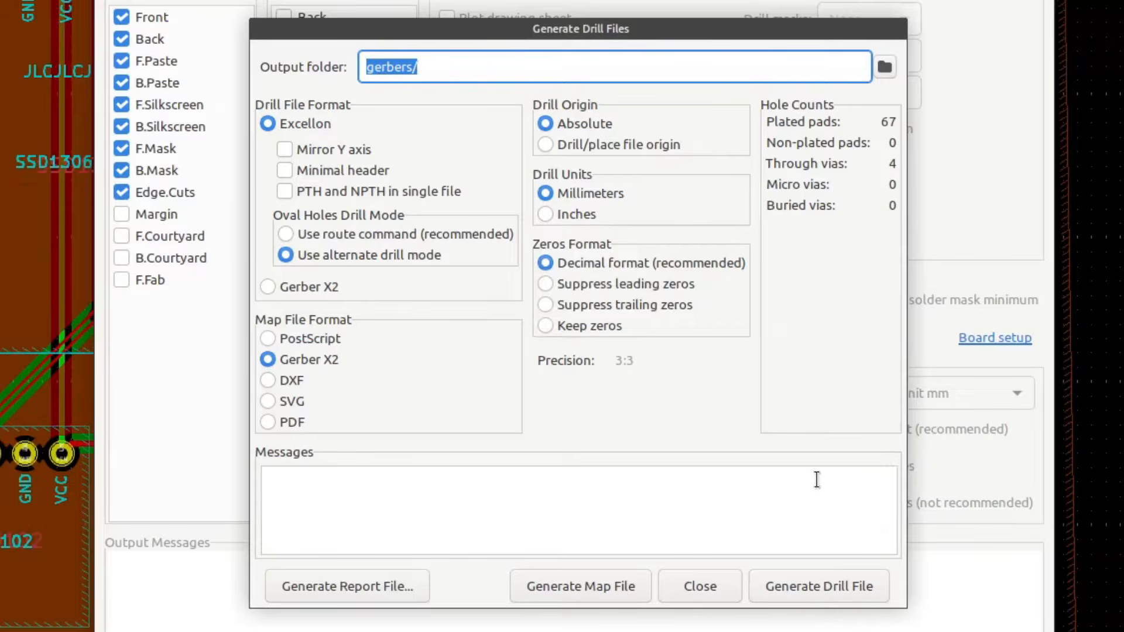
click(820, 581)
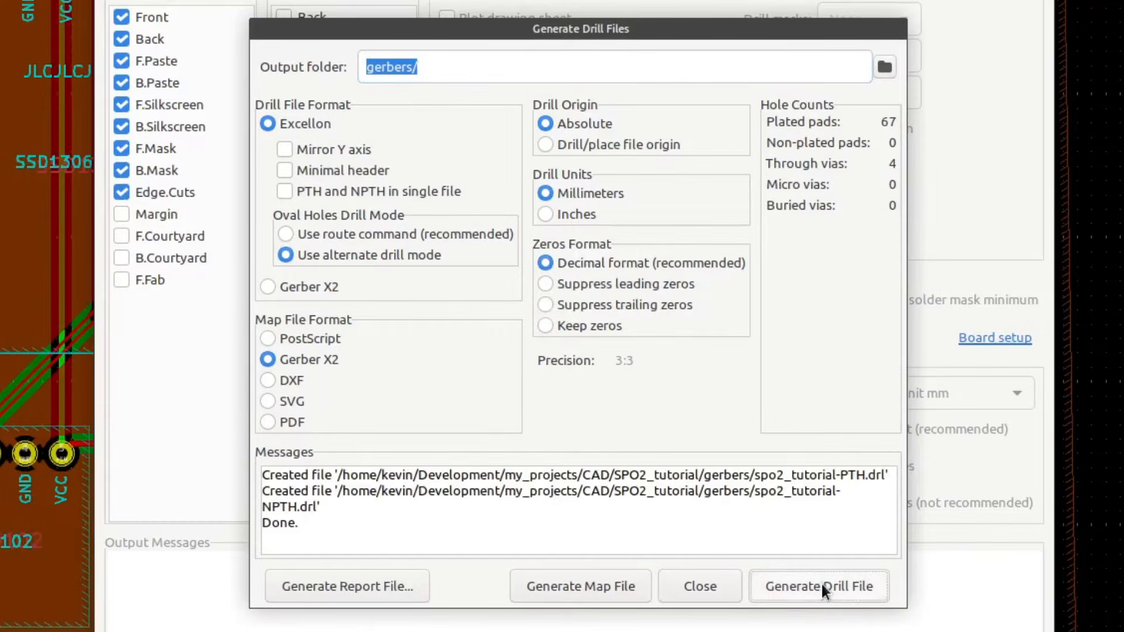
click(560, 588)
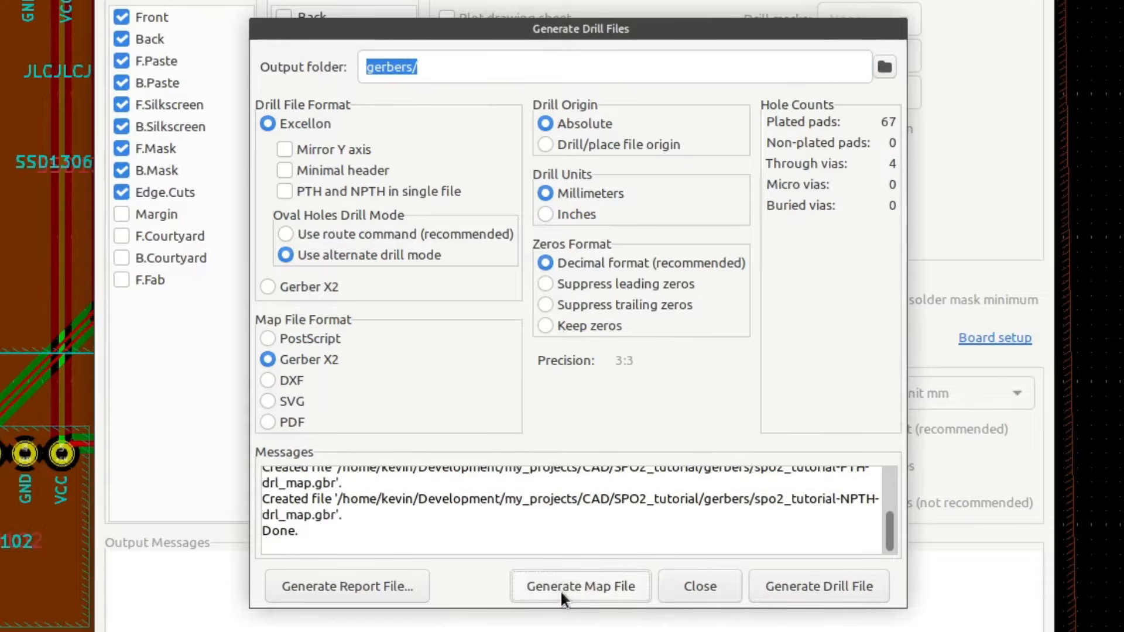
click(696, 582)
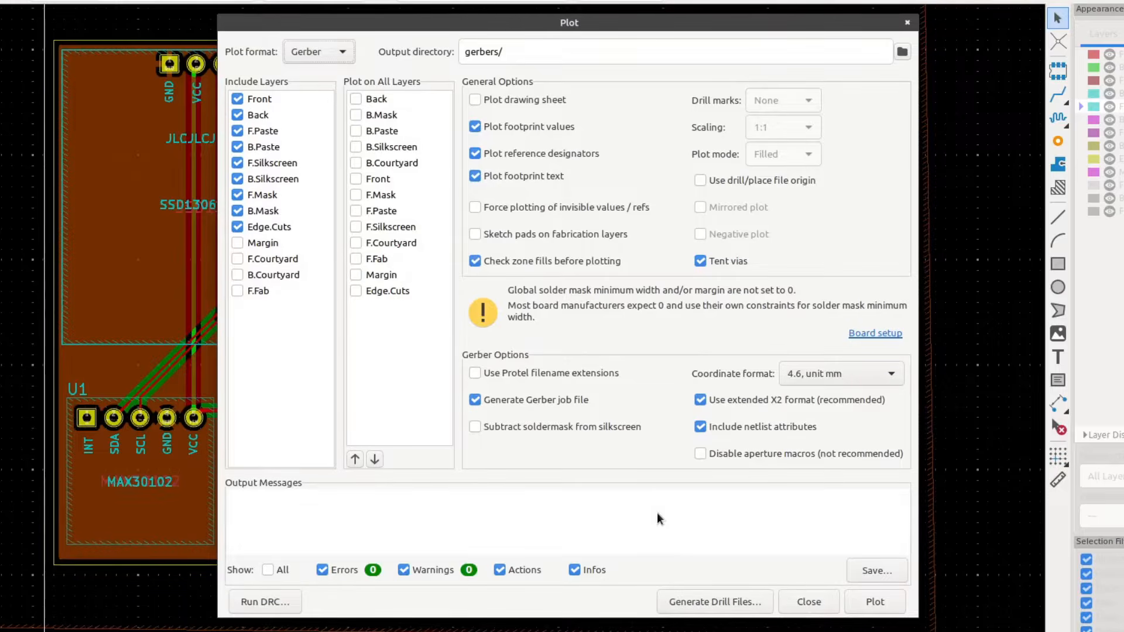
Disable plotting footprint values, the Gerber job file, extended X2 format and netlist attributes; enable Protel filename extensions and subtracting soldermask from silkscreen
click(493, 128)
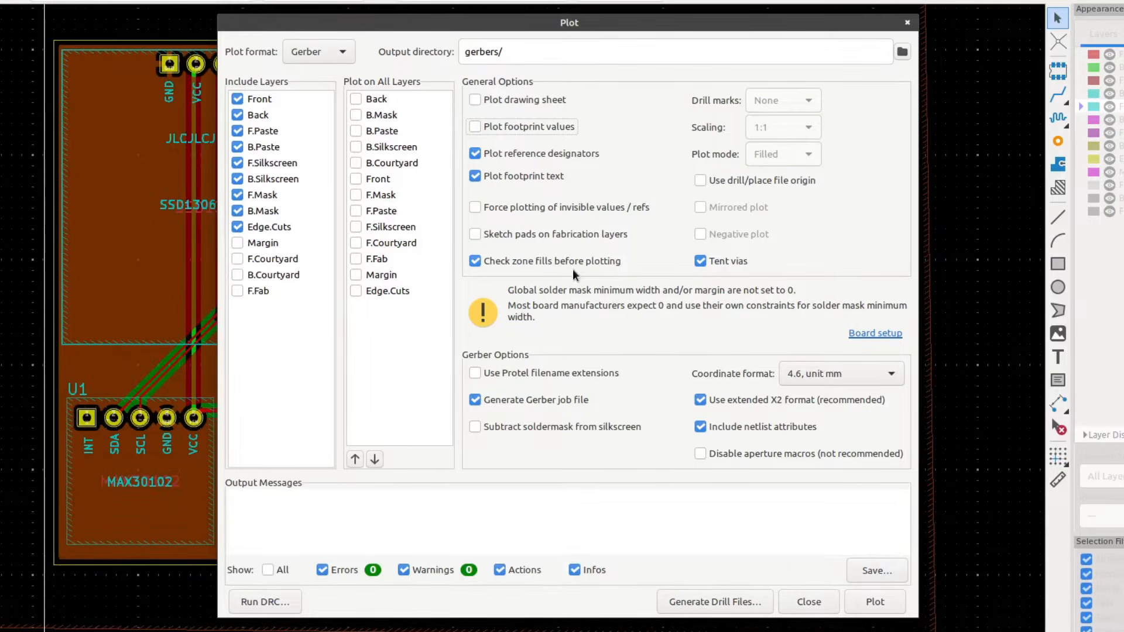
click(501, 377)
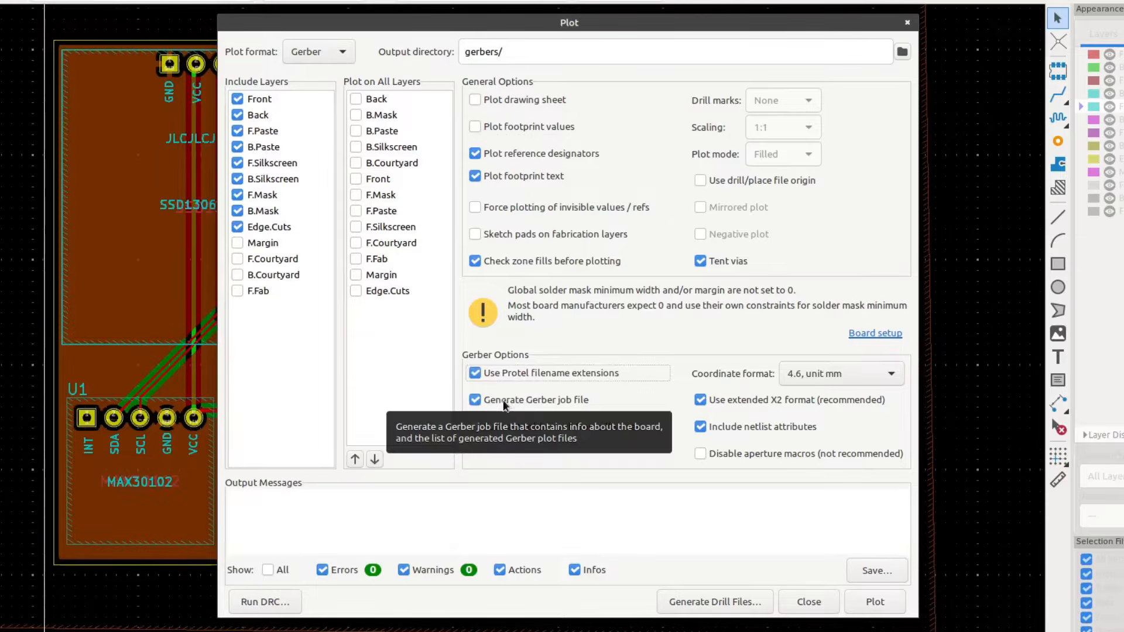
click(503, 402)
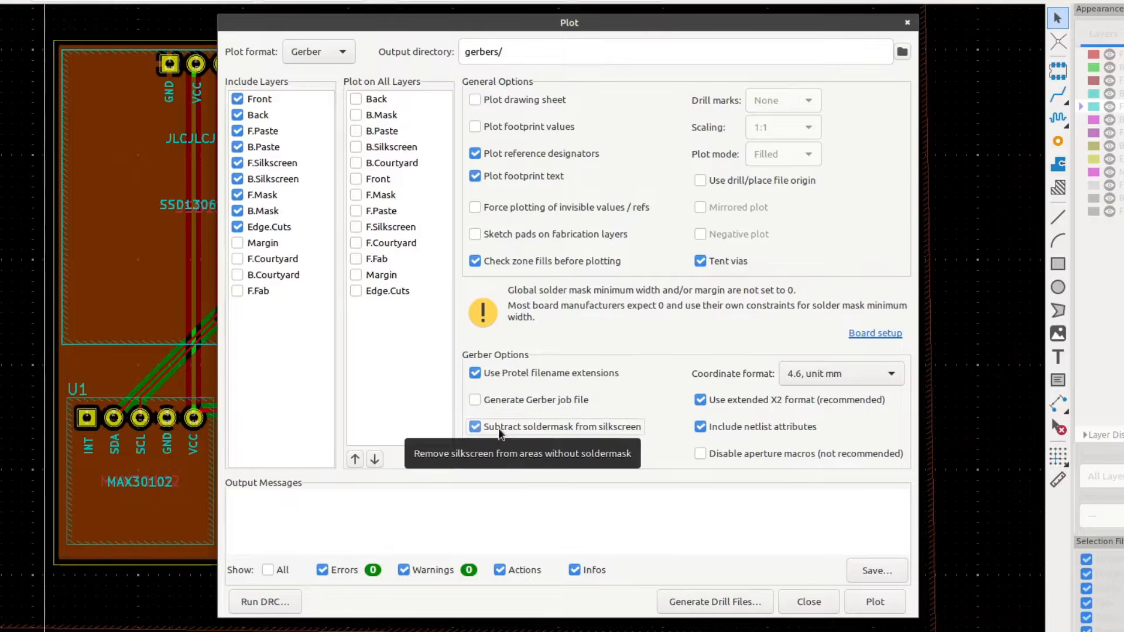
click(497, 428)
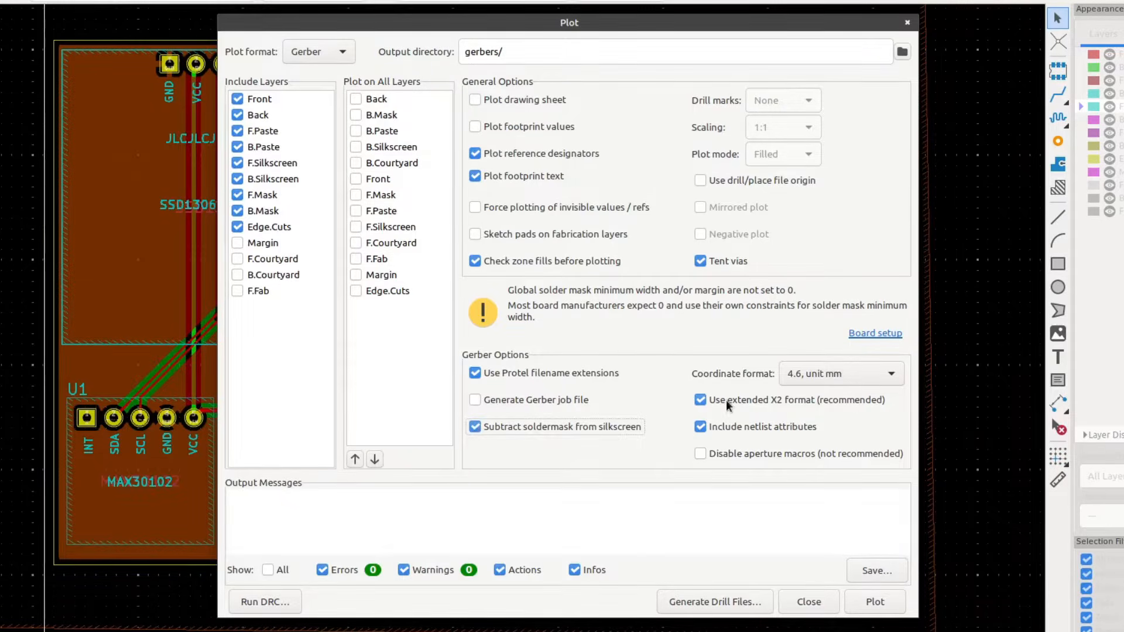
click(725, 399)
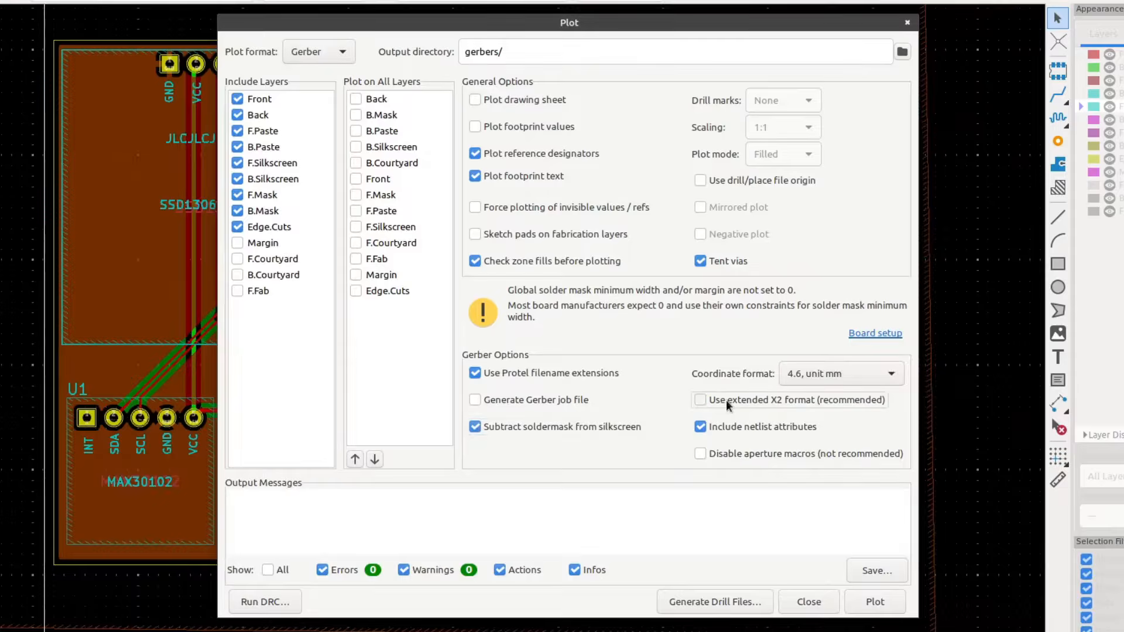
click(724, 433)
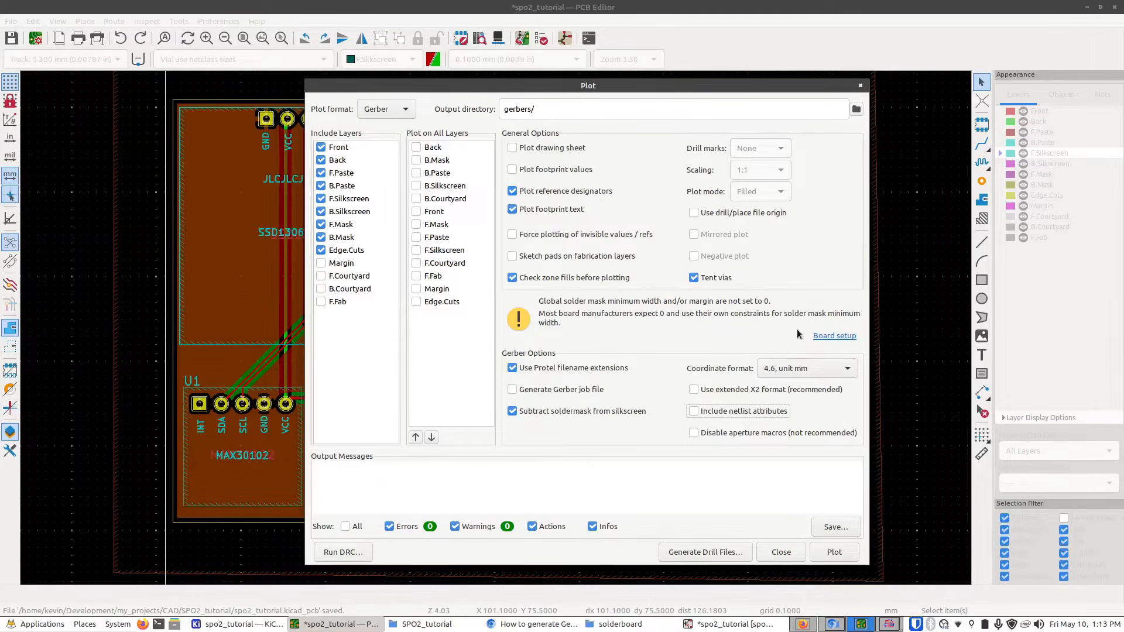
Review the board's solder mask settings without changing them, and plot the Gerber files to the gerbers folder
click(821, 337)
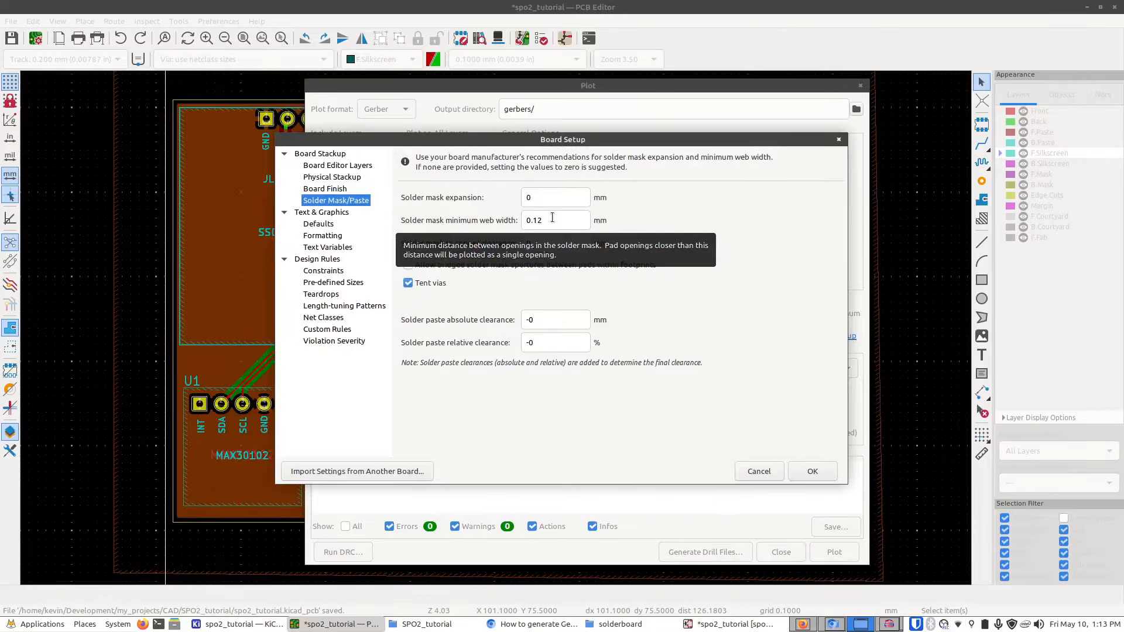
click(745, 479)
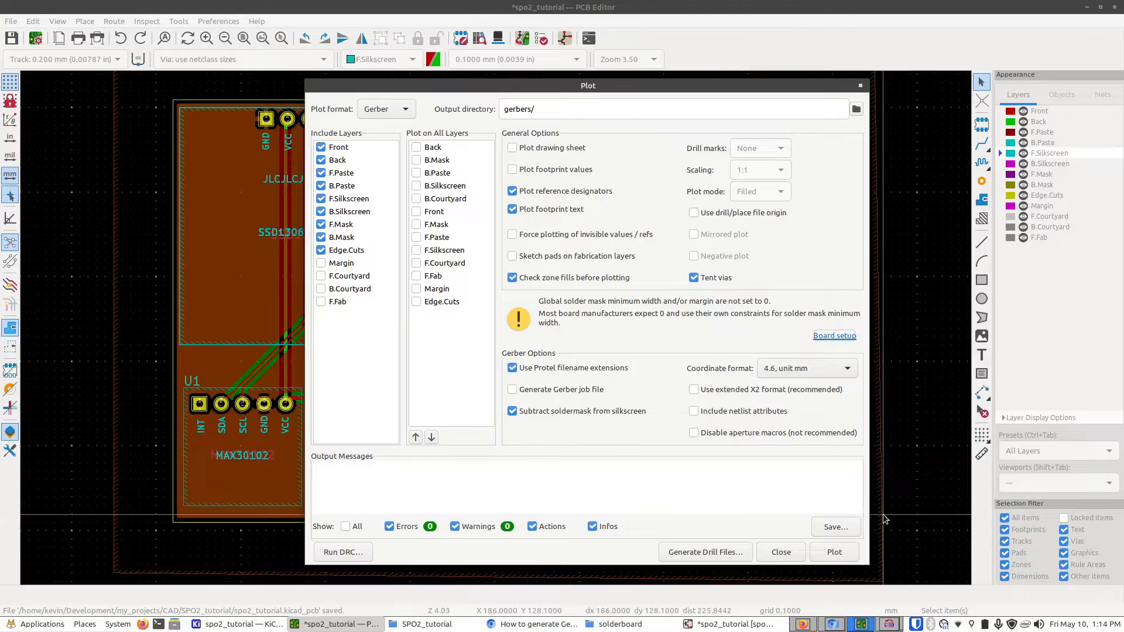
click(835, 552)
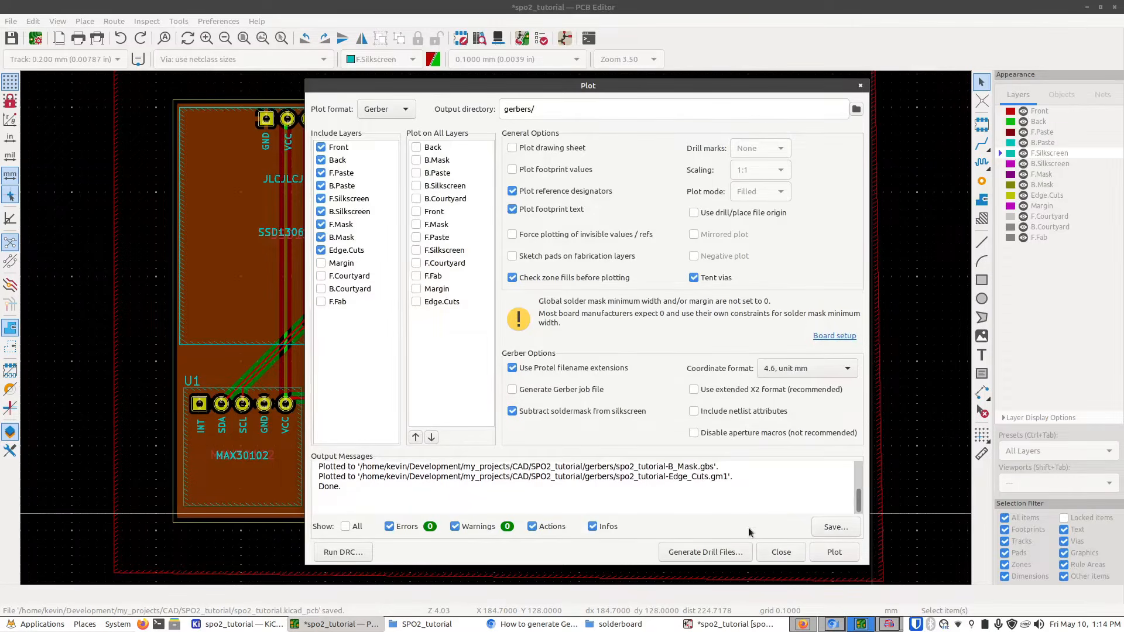
click(779, 553)
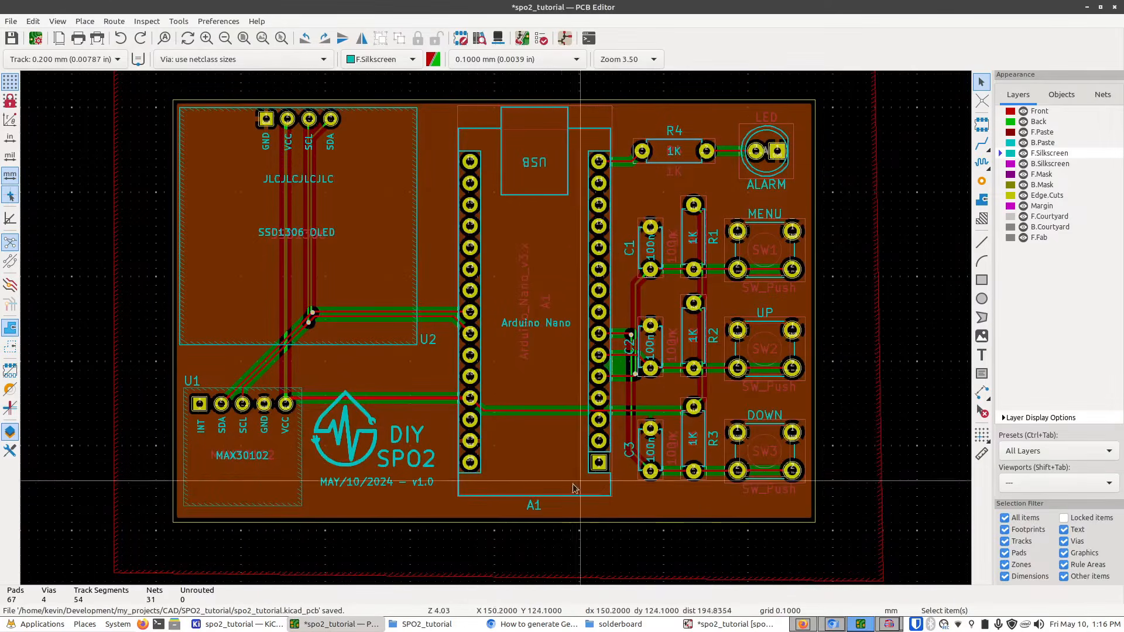
Switch to the file manager and compress all the plotted files in the gerbers folder into gerbers.zip
click(454, 626)
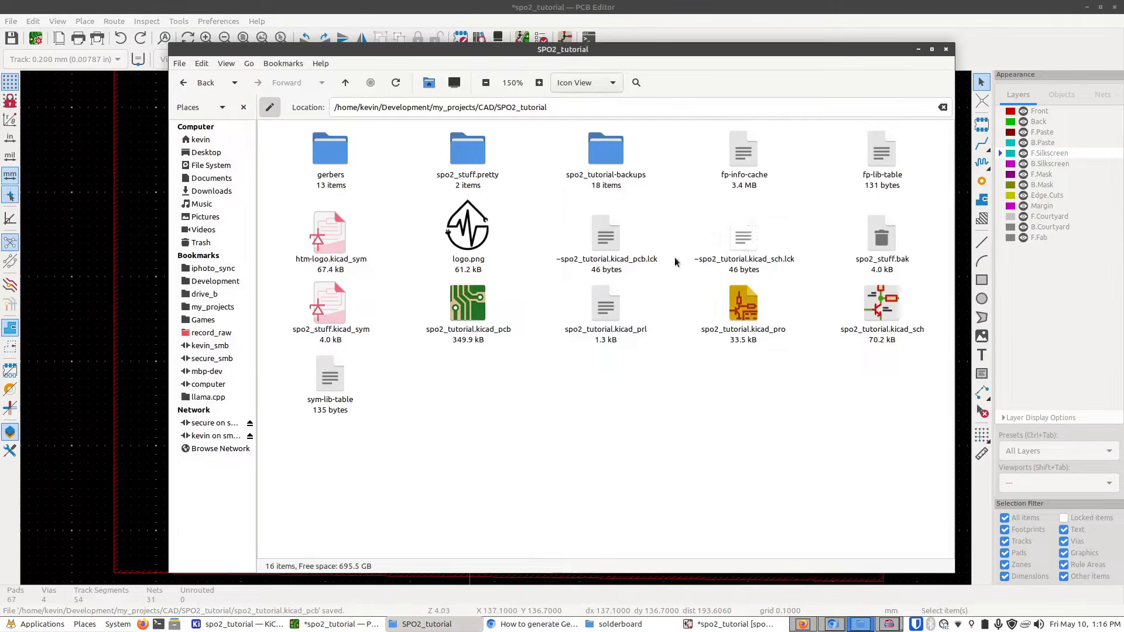
double_click(331, 157)
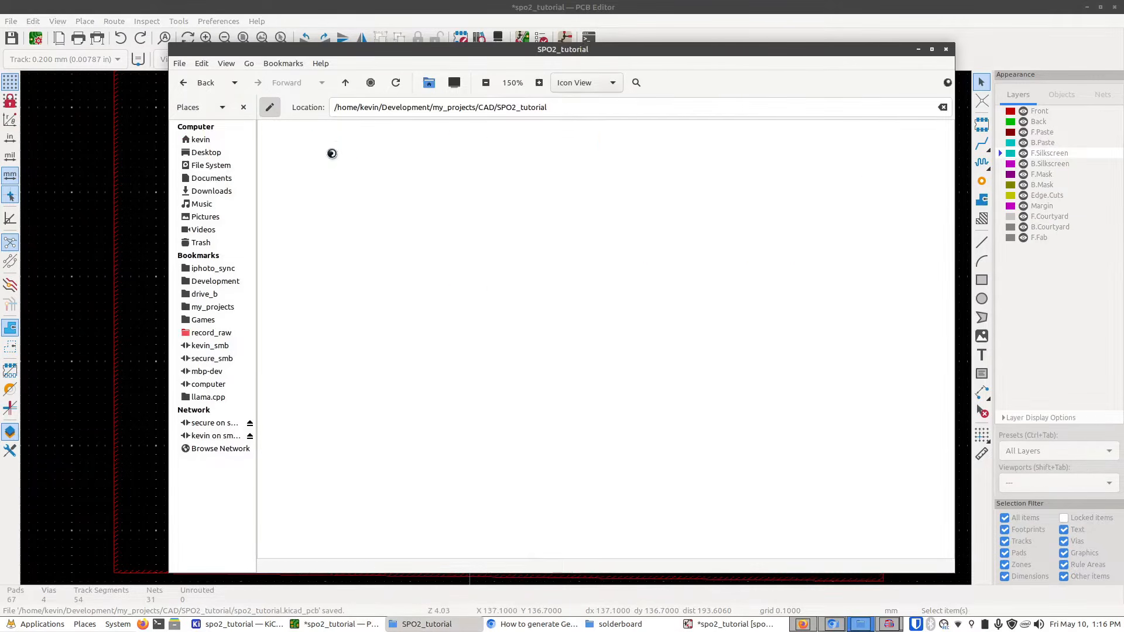
drag(893, 388, 275, 140)
click(441, 388)
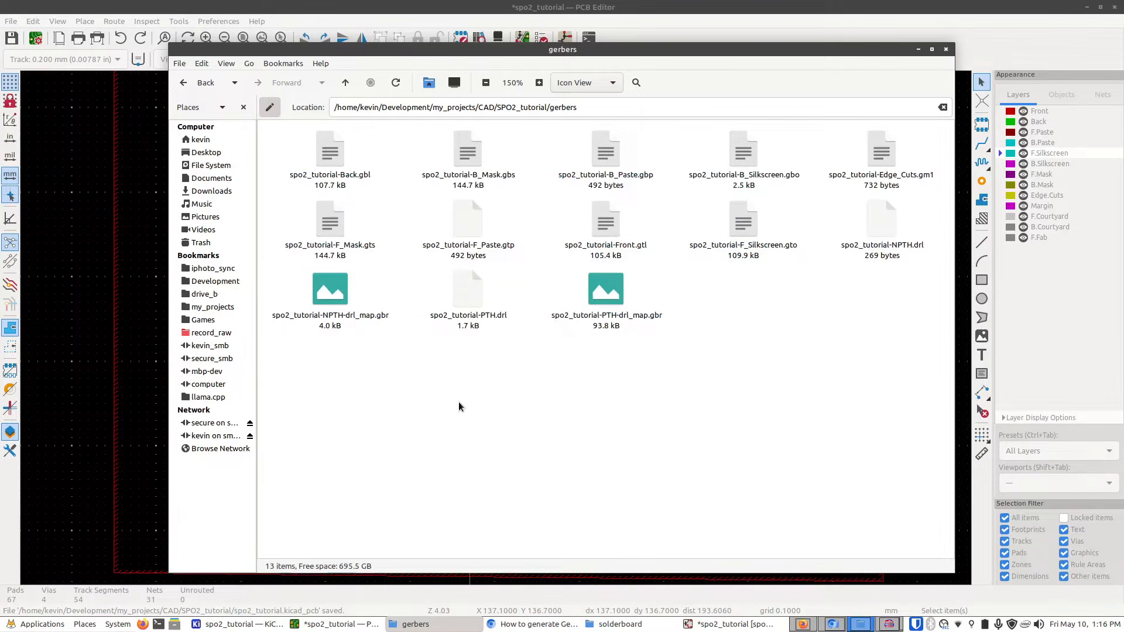
drag(889, 373, 278, 126)
right_click(310, 146)
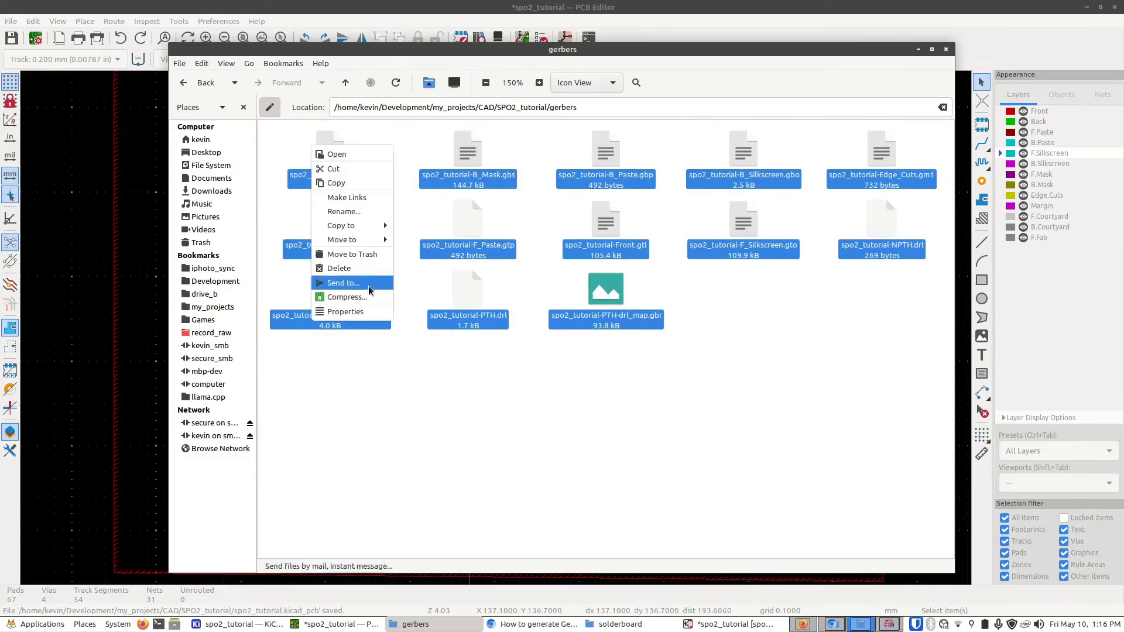
click(347, 296)
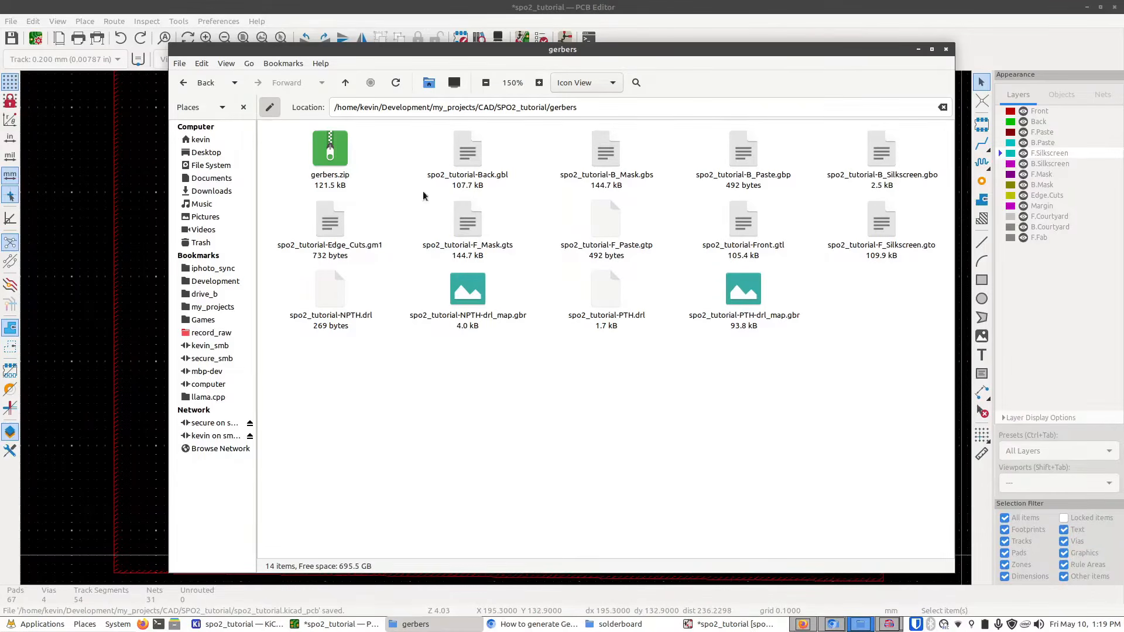
Rename the archive gerbers.zip to diyspo2_v1_gerbers.zip
right_click(320, 152)
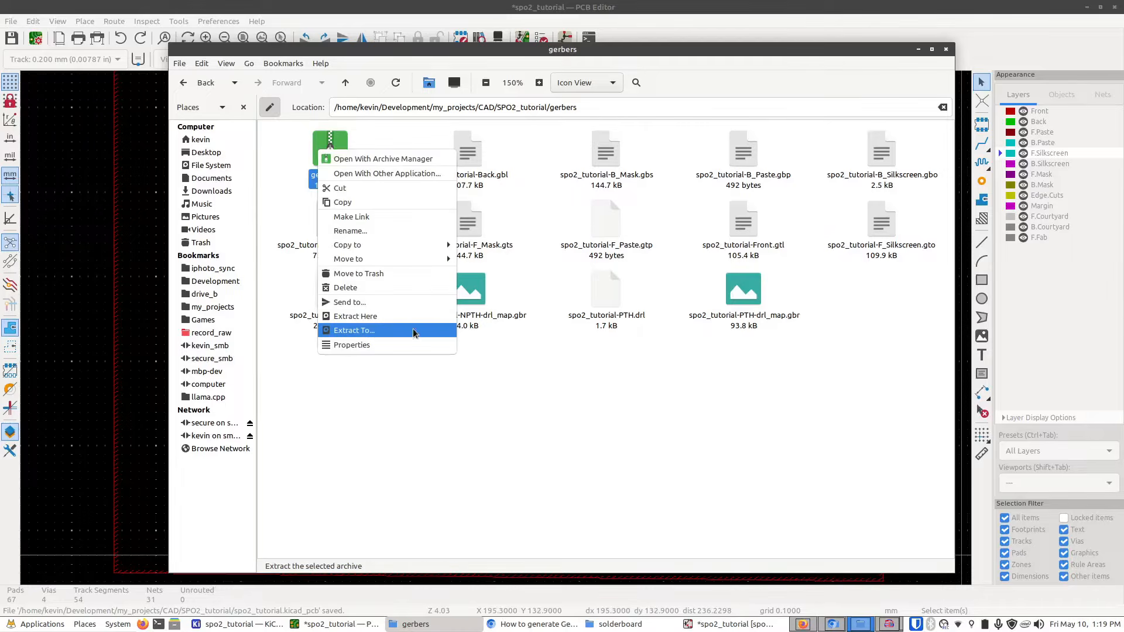
click(350, 231)
key(Home)
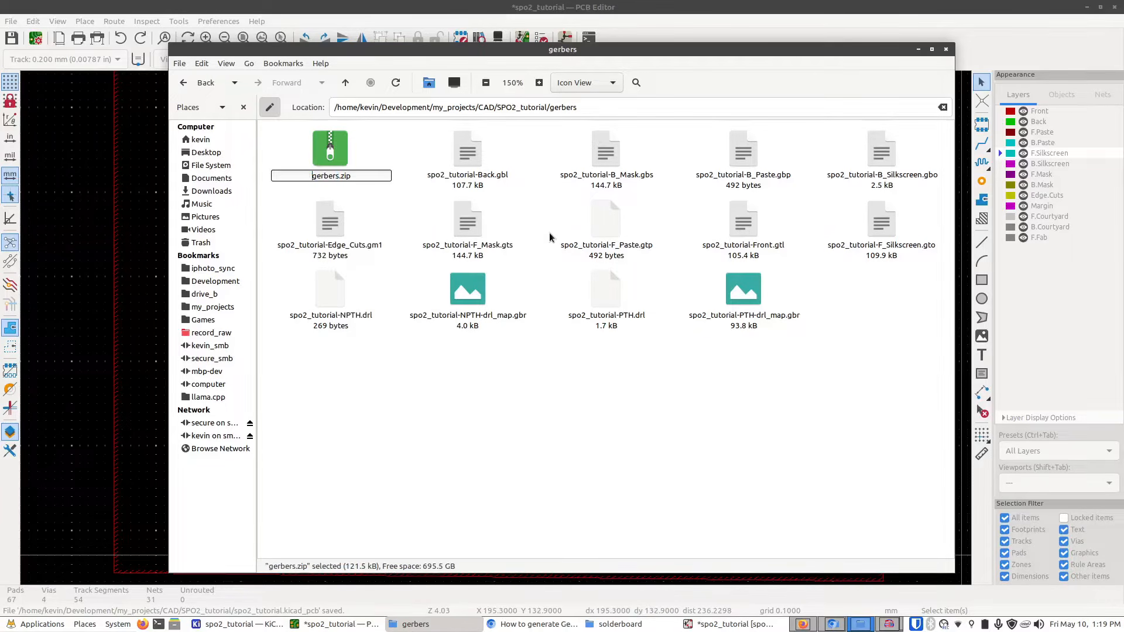
text(diyspo2_v1_)
key(Return)
click(513, 410)
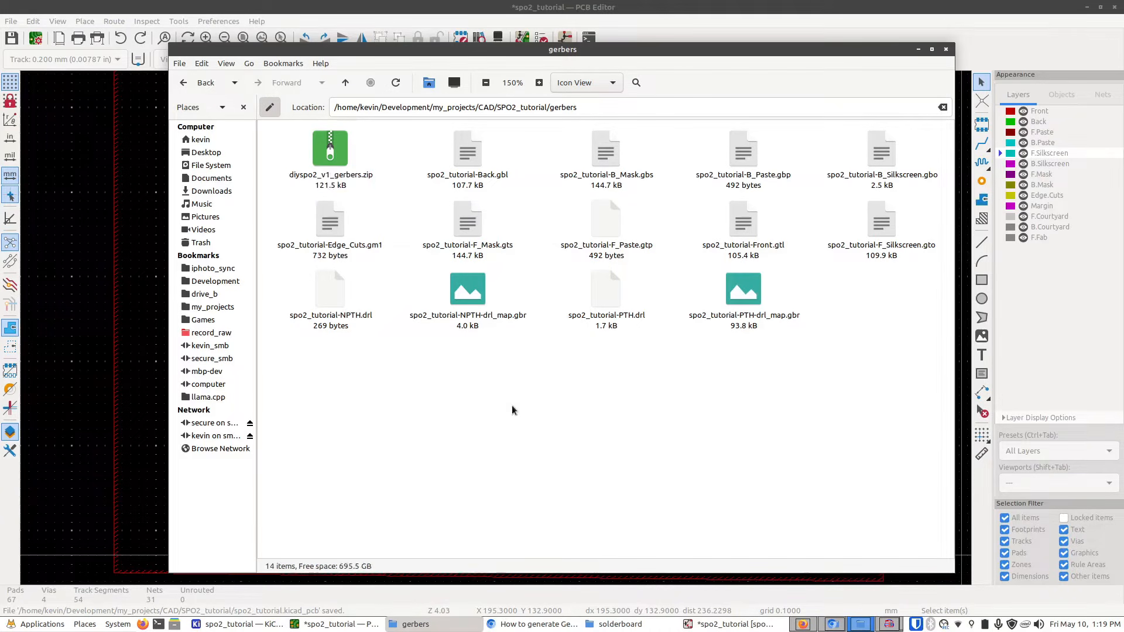
Upload diyspo2_v1_gerbers.zip from the gerbers folder to the JLCPCB instant quote form in Chromium
click(332, 179)
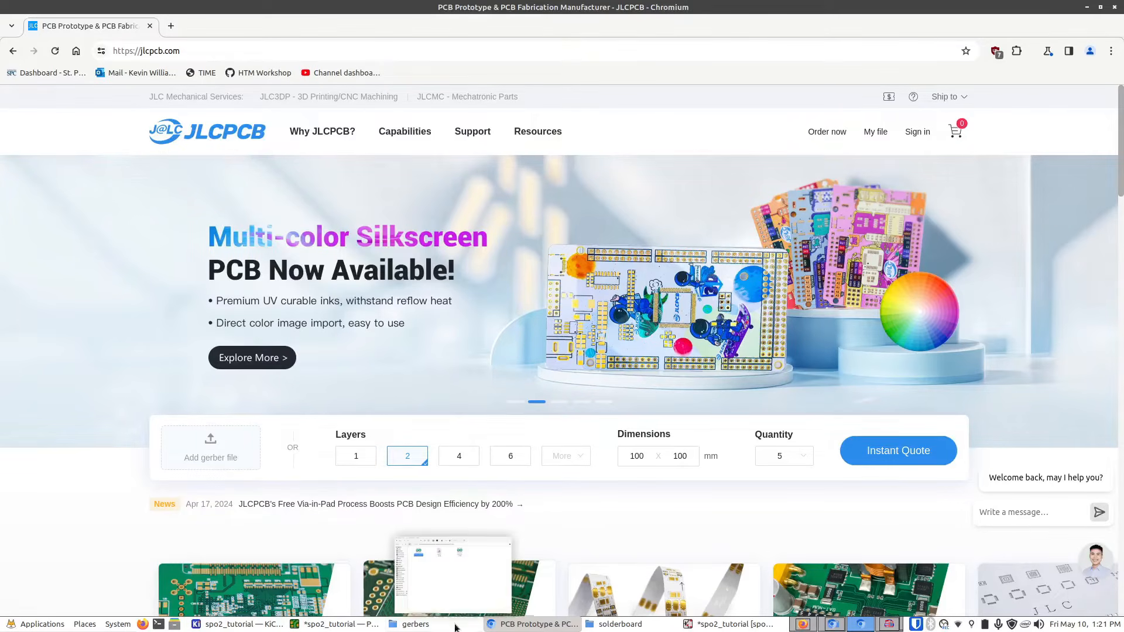
click(412, 624)
drag(372, 45, 627, 50)
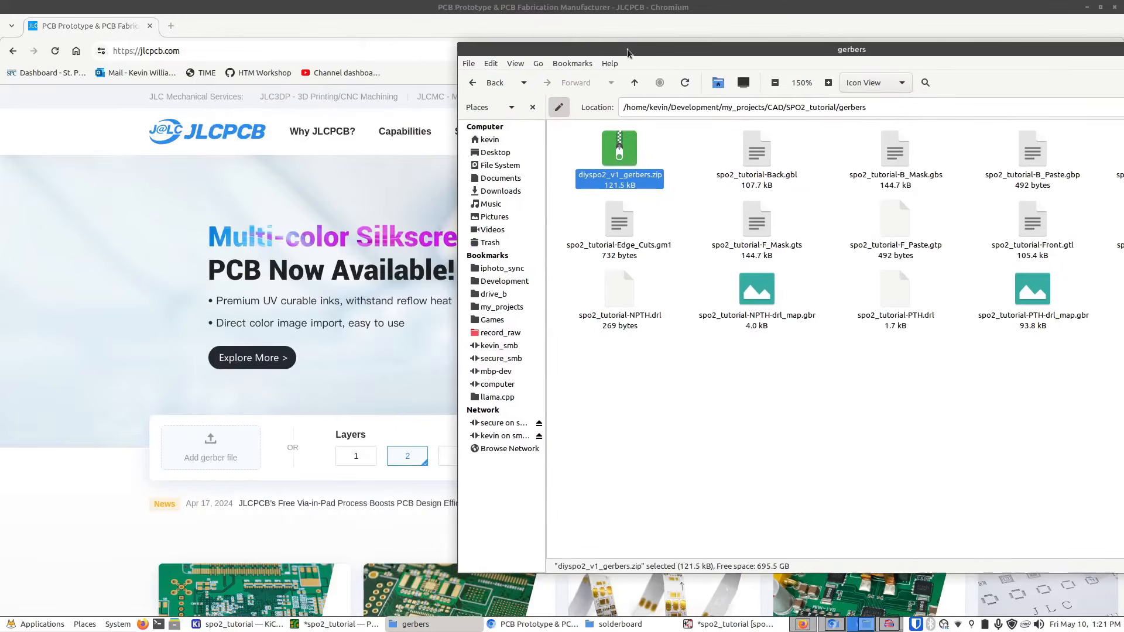
drag(622, 155, 215, 455)
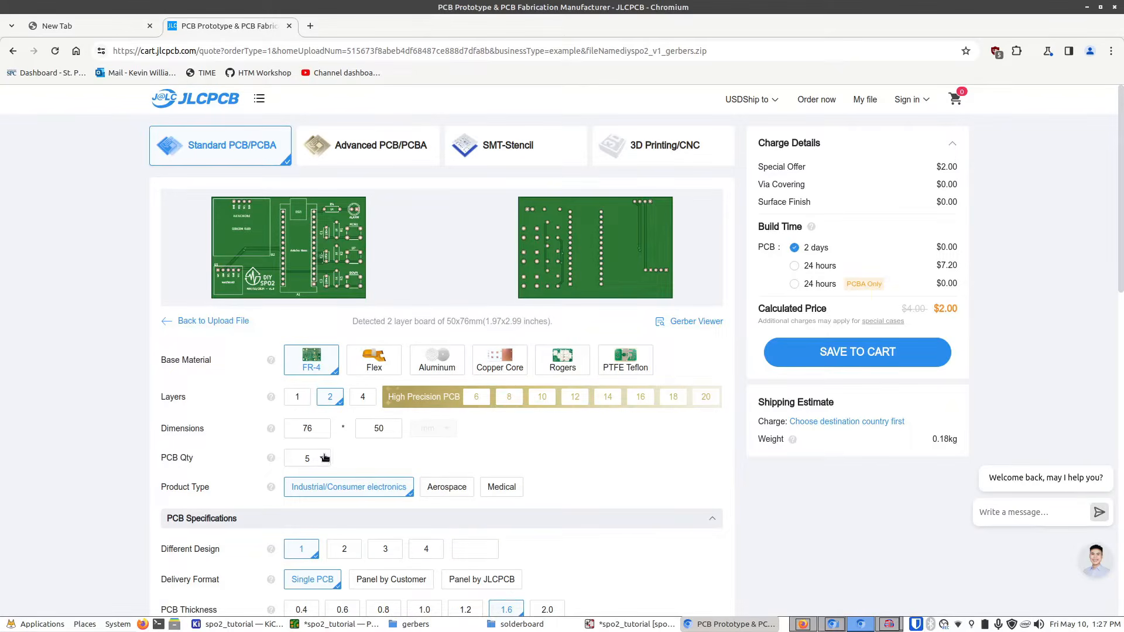
Configure the PCB order with purple board color, LeadFree HASL surface finish and a specified location for the order number
scroll(382, 477, down, 2)
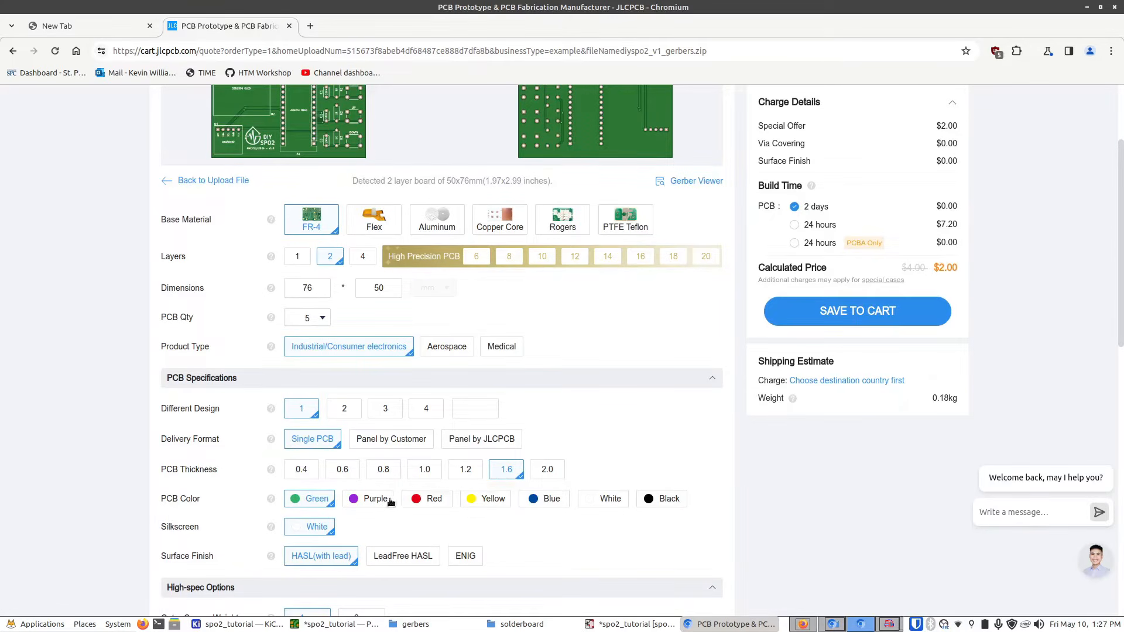
click(370, 498)
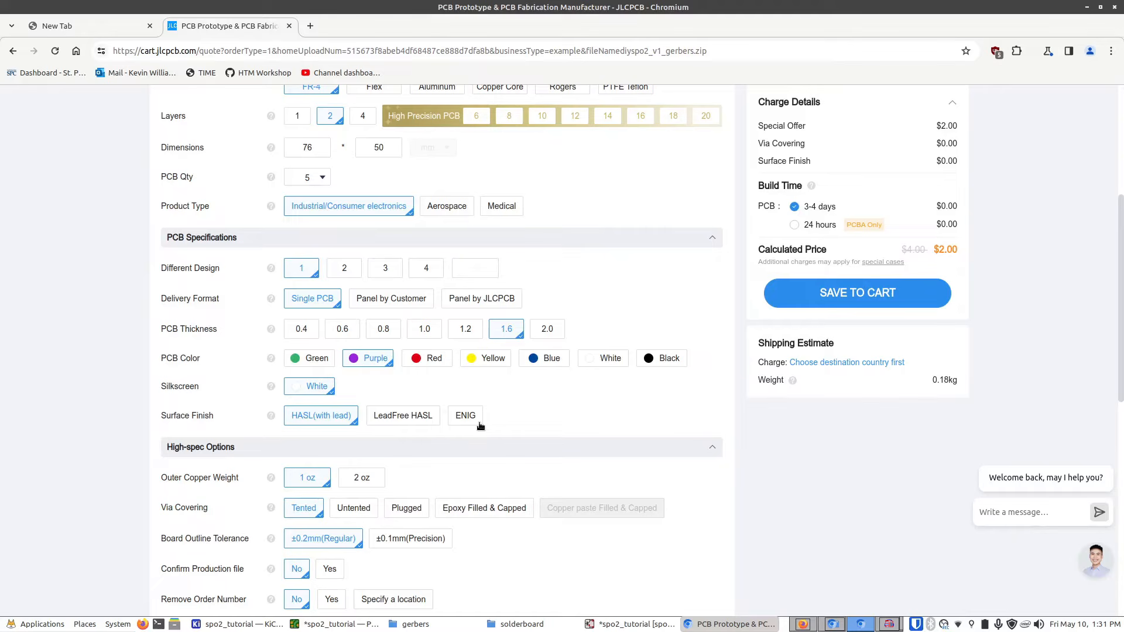
click(412, 414)
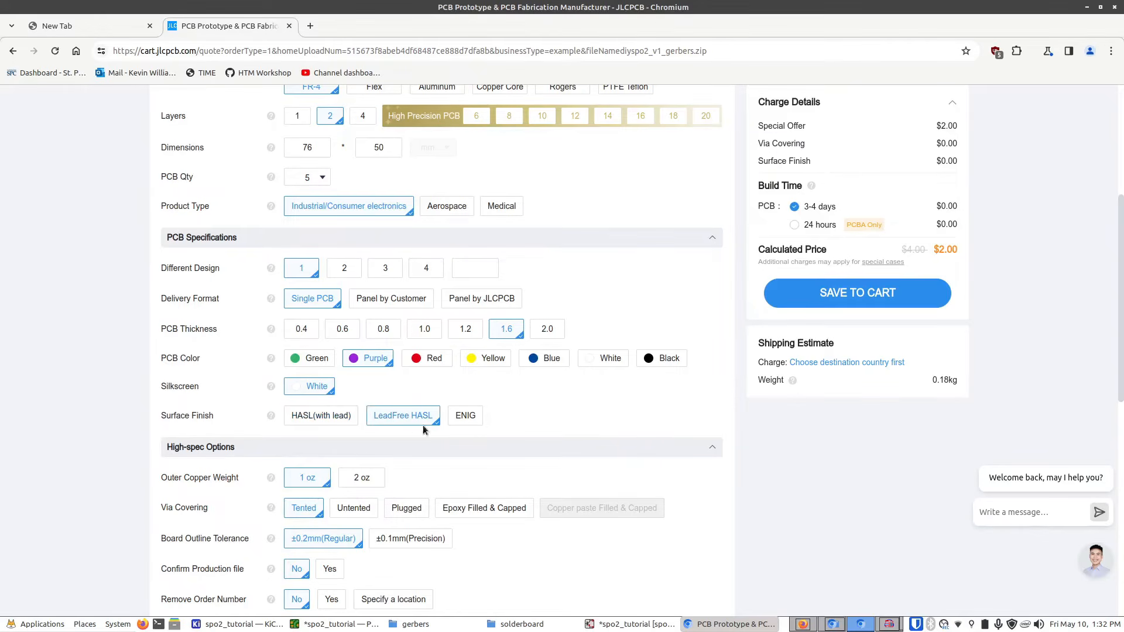
scroll(665, 442, down, 3)
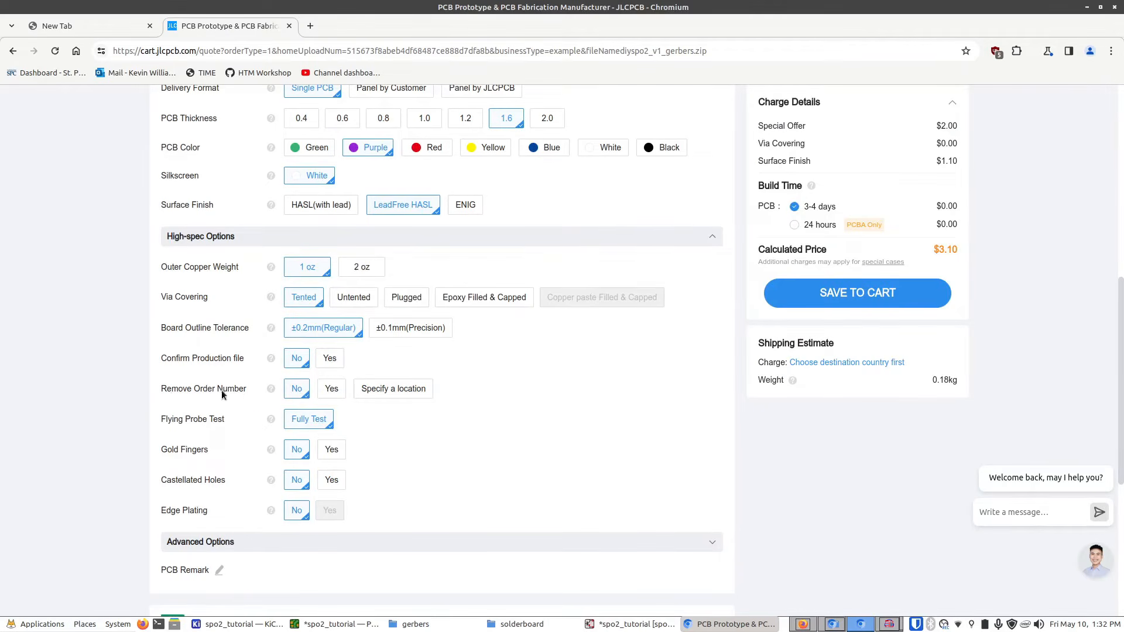
click(383, 389)
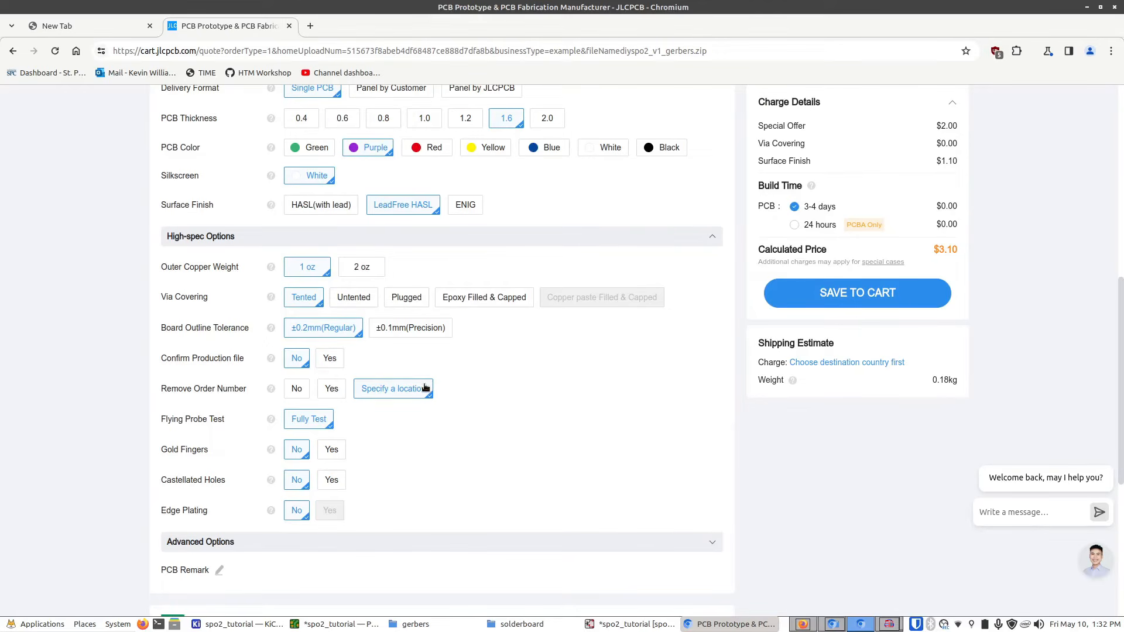
scroll(445, 404, down, 2)
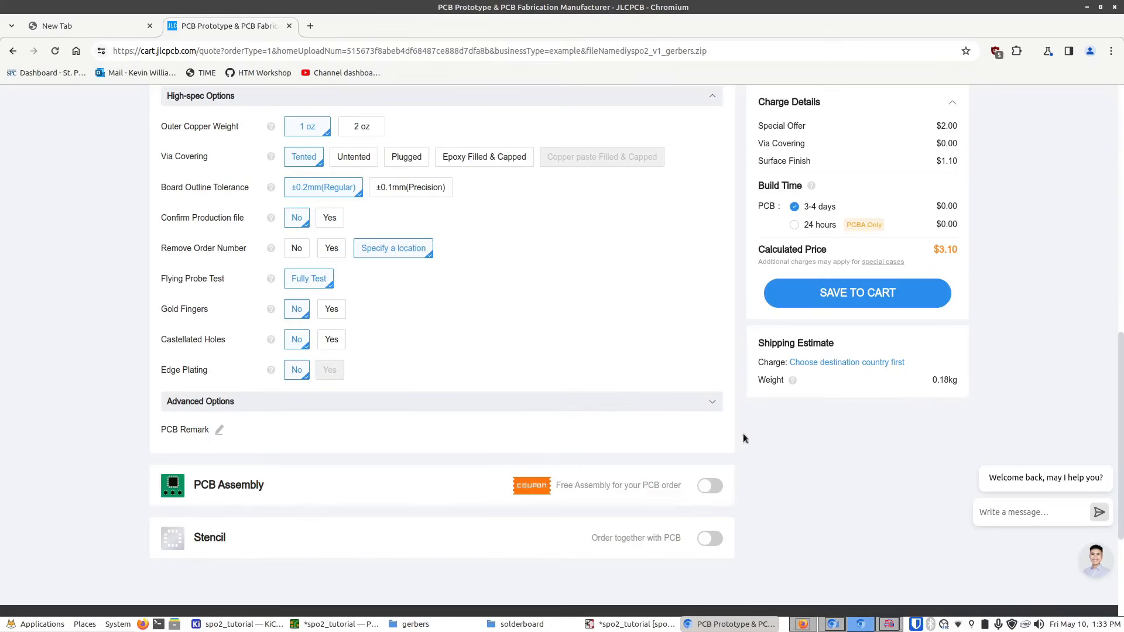
Choose Global Standard Direct Line as the shipping method in the order's shipping estimate
scroll(728, 392, up, 10)
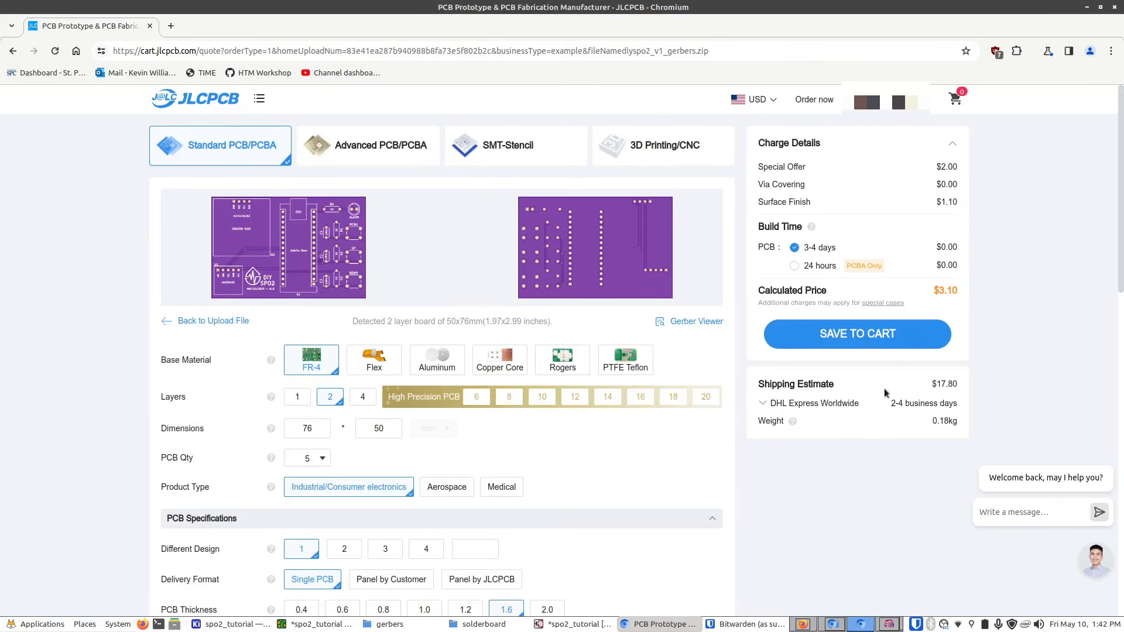
click(761, 404)
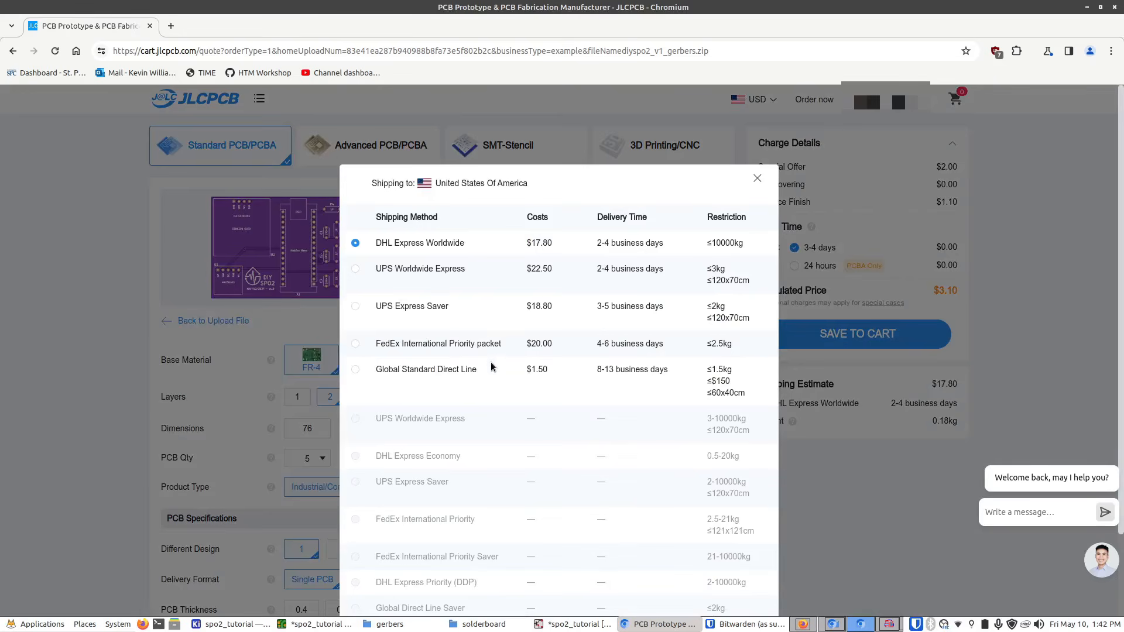
click(355, 369)
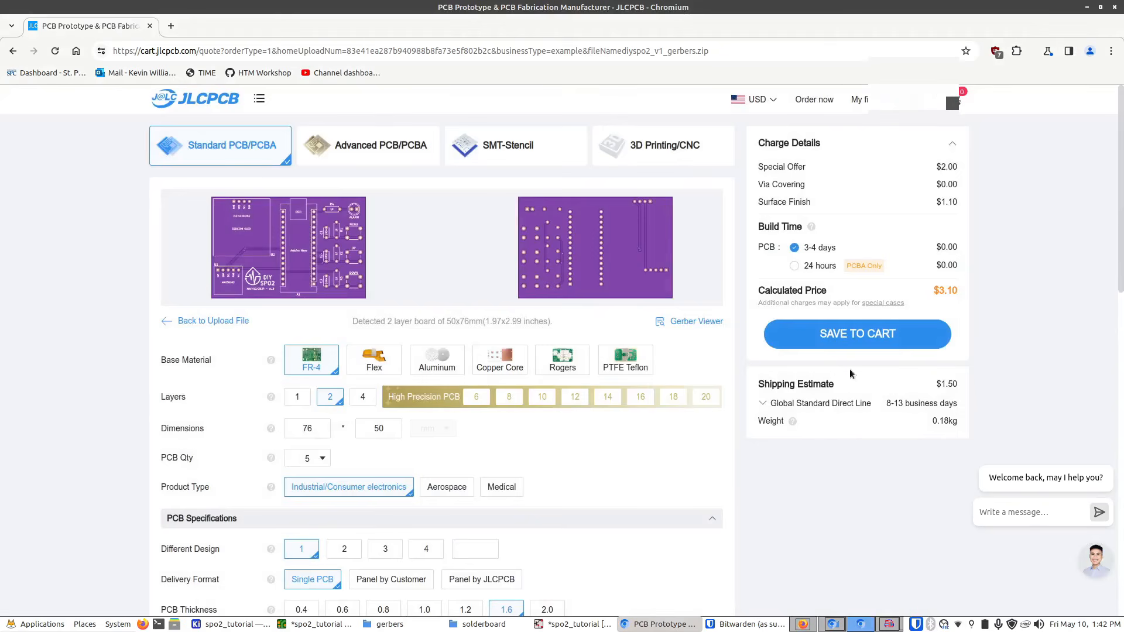
Save the configured board to the cart, then take it from the cart to the secured checkout and review the order
click(857, 334)
click(916, 215)
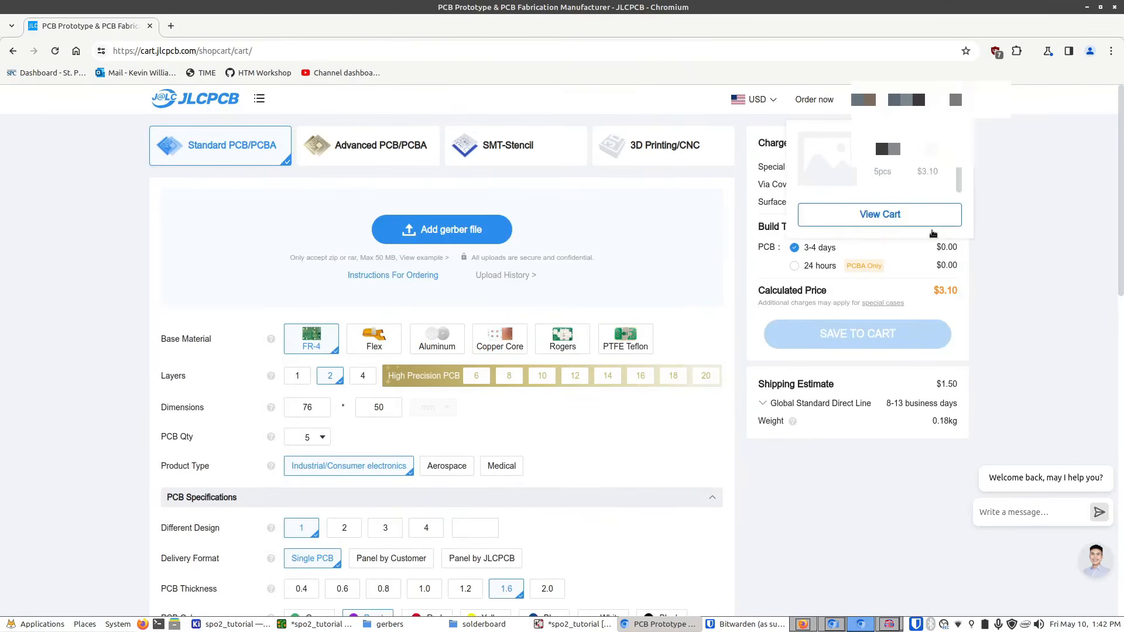
click(166, 275)
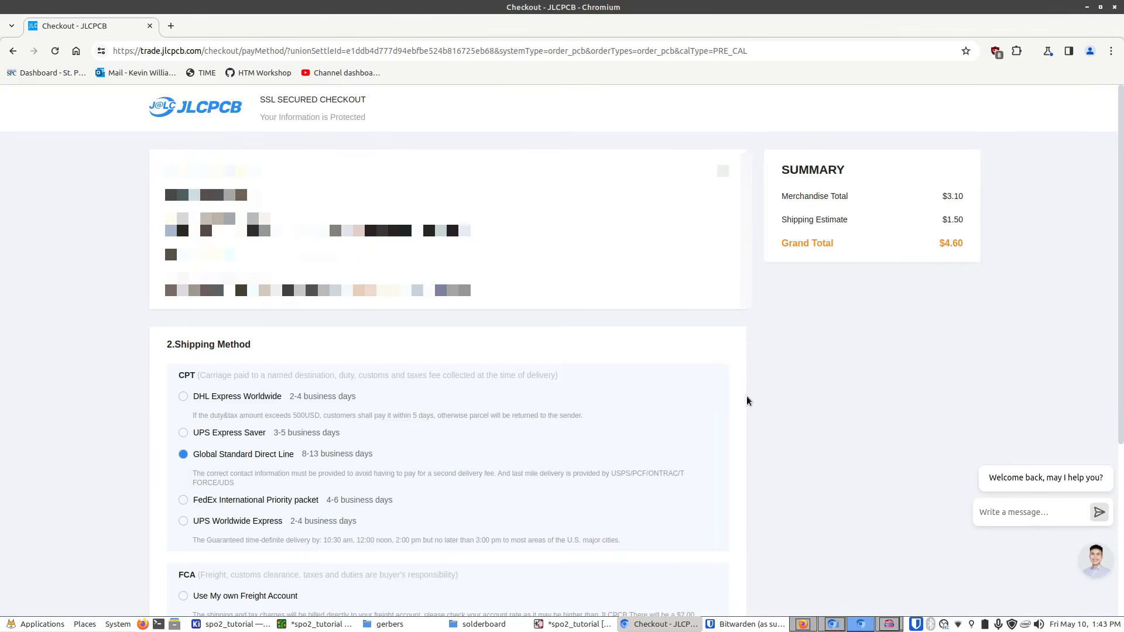
scroll(745, 396, down, 4)
scroll(728, 442, up, 4)
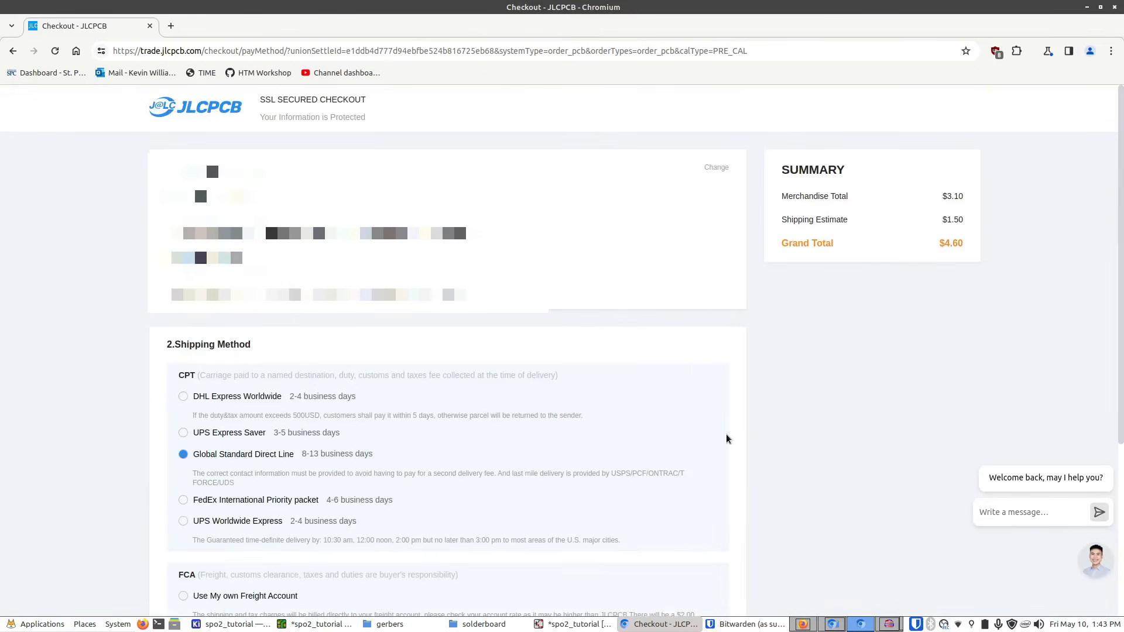